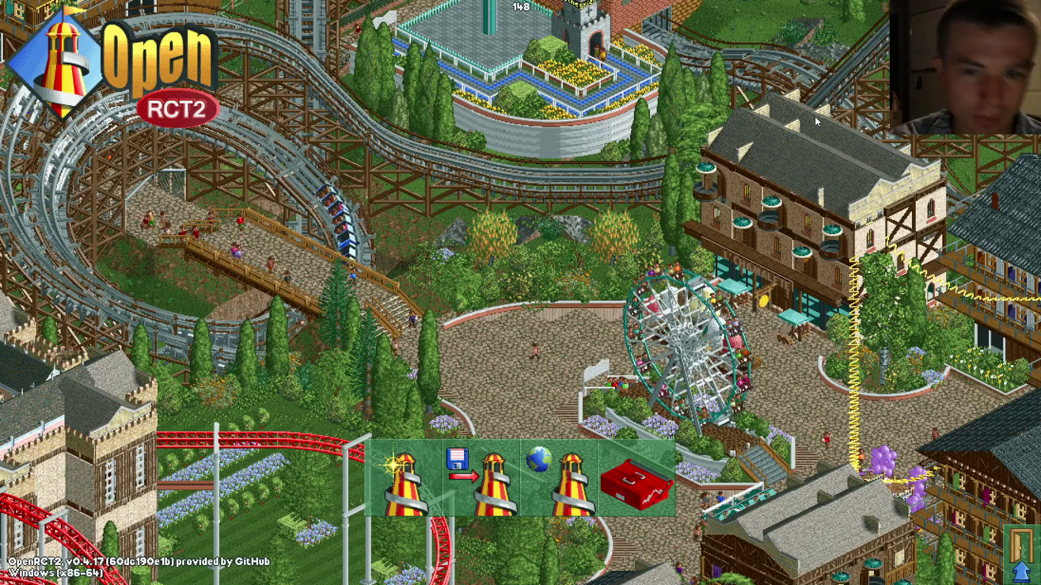
- Close the fullscreen OpenRCT2 game, move the recorder aside, and highlight guide steps 2a and 2b
{"action": "key", "text": "alt+F4"}
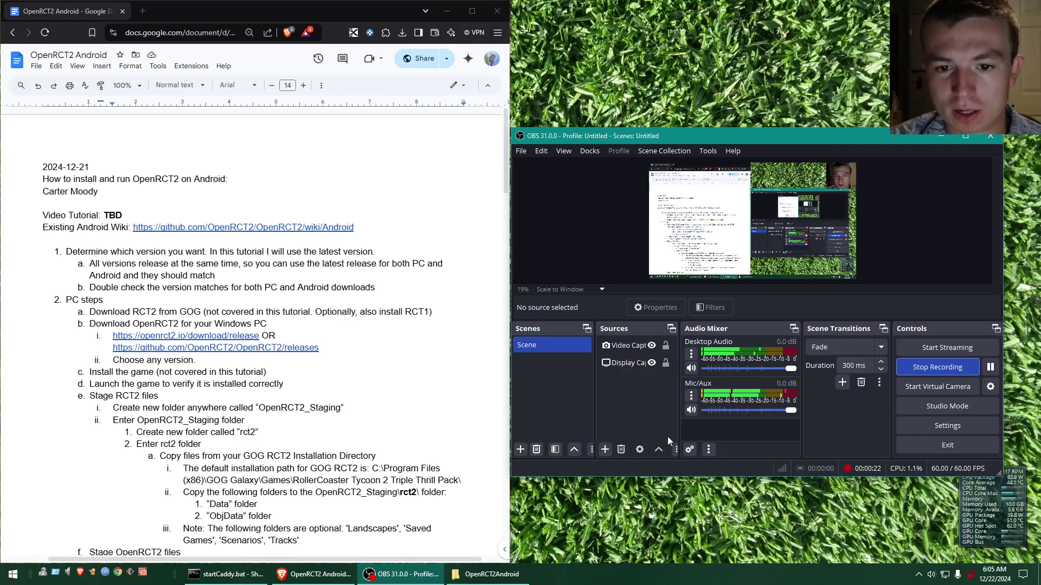
{"action": "left_click", "coordinate": [944, 137]}
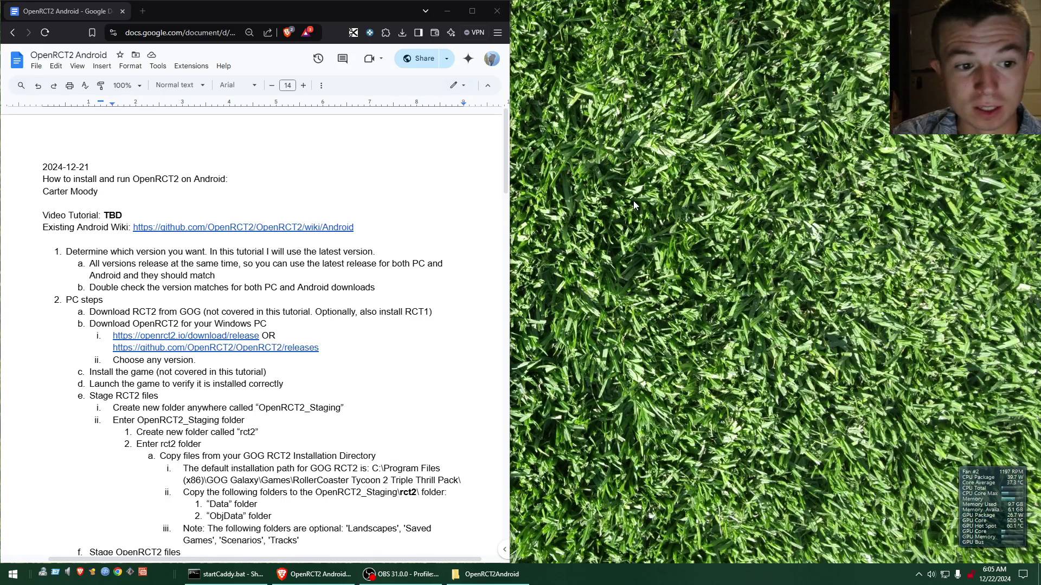
{"action": "left_click_drag", "start_coordinate": [89, 312], "coordinate": [217, 312]}
{"action": "scroll", "coordinate": [149, 219], "scroll_direction": "down", "scroll_amount": 2}
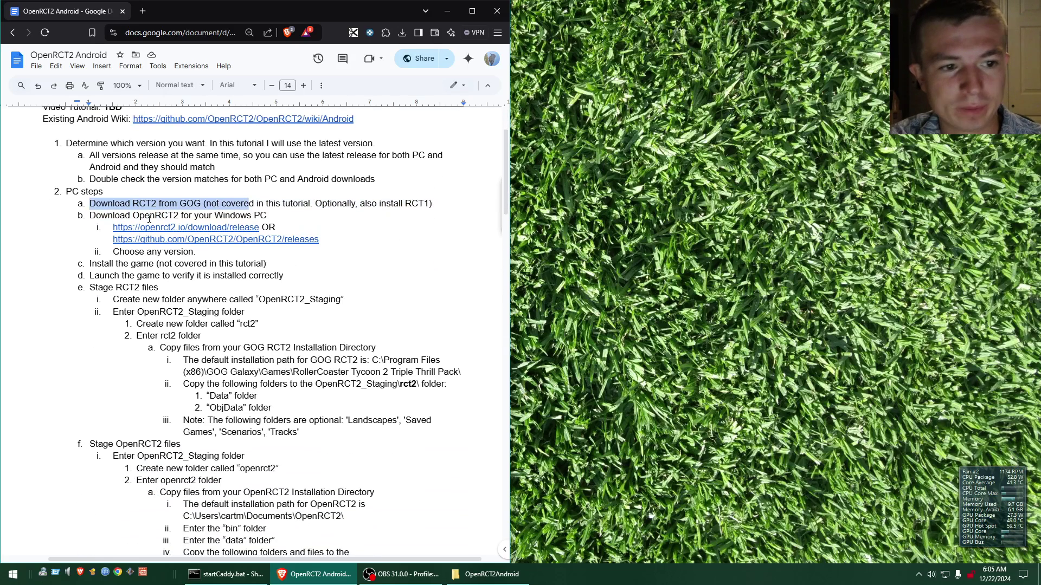
{"action": "left_click_drag", "start_coordinate": [90, 215], "coordinate": [267, 216]}
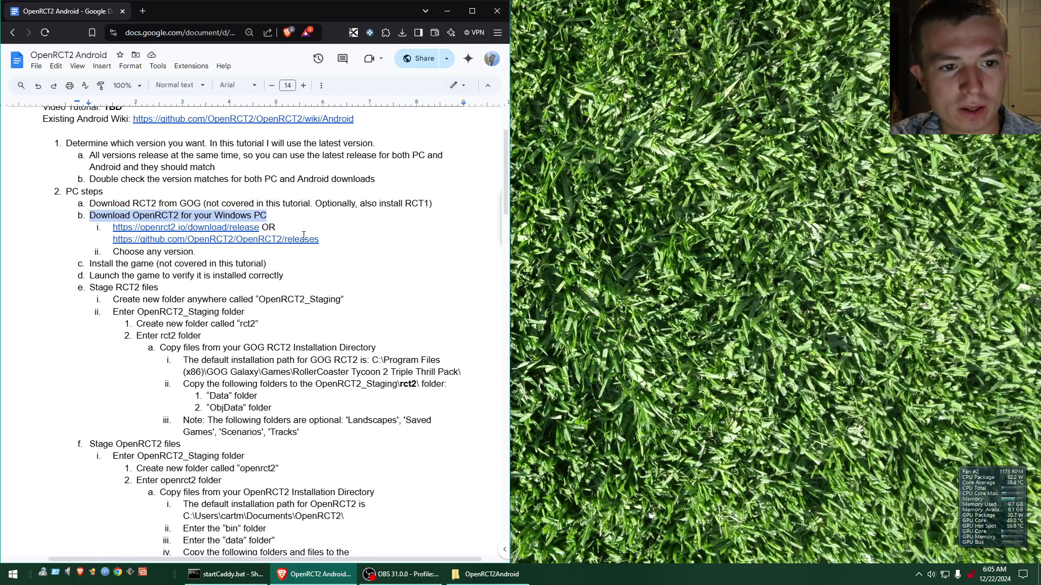
- Clear the highlight and bring the OpenRCT2Android File Explorer window forward
{"action": "left_click", "coordinate": [228, 232]}
{"action": "left_click", "coordinate": [300, 216]}
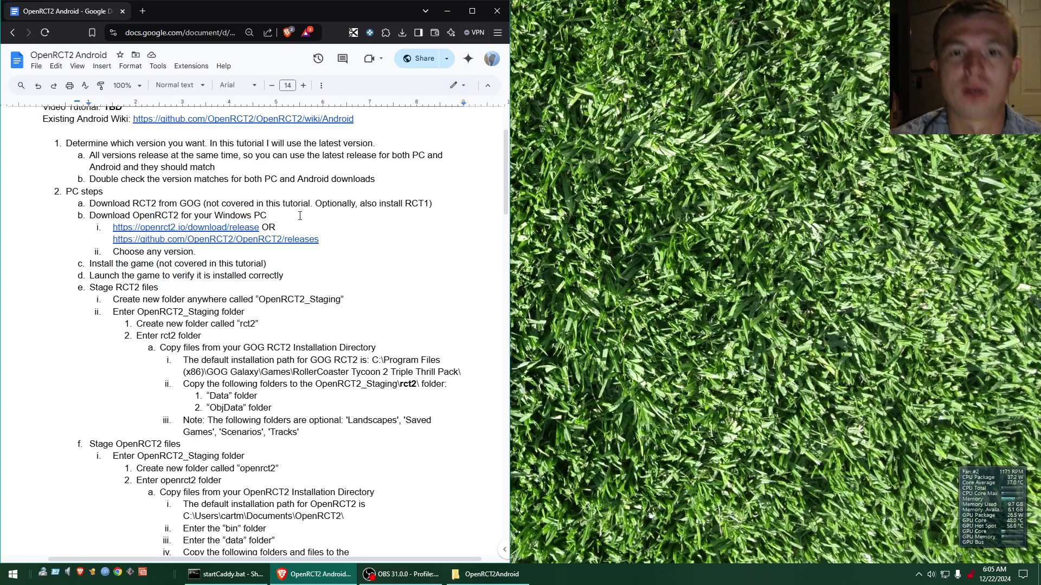
{"action": "scroll", "coordinate": [302, 207], "scroll_direction": "down", "scroll_amount": 2}
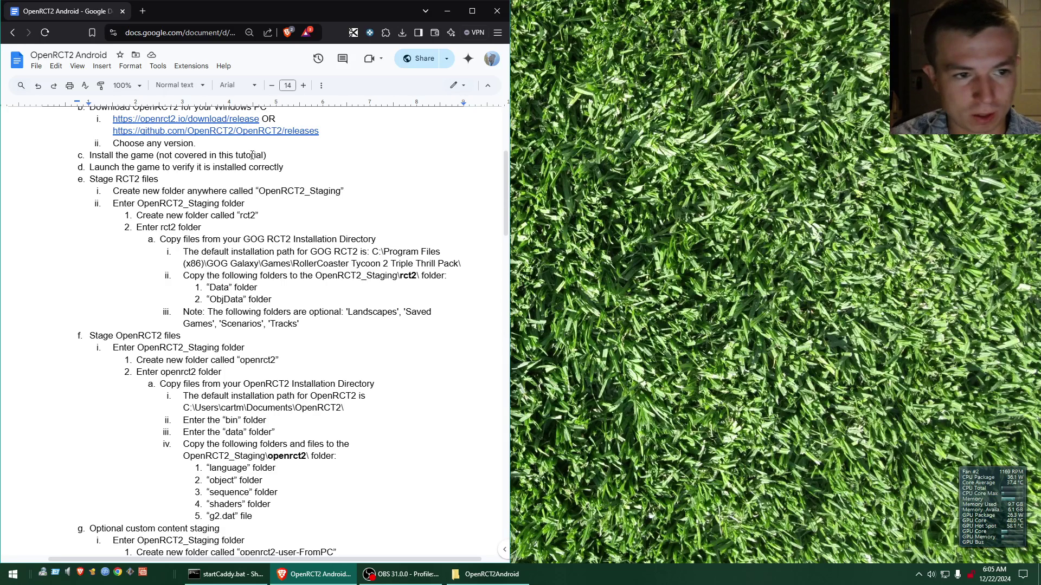
{"action": "left_click", "coordinate": [667, 282]}
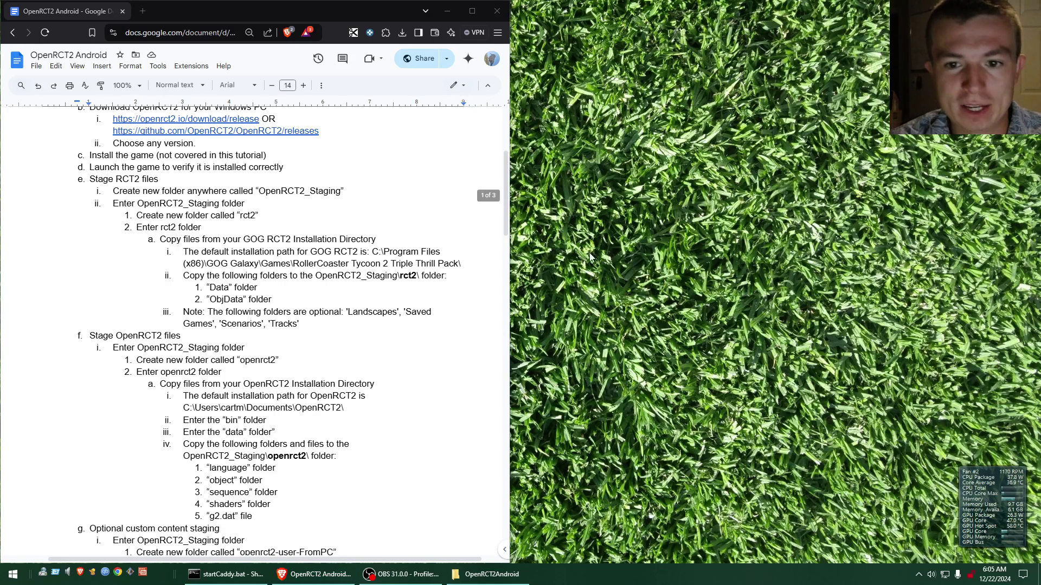
{"action": "left_click", "coordinate": [490, 574]}
- Move the OpenRCT2Android window to the right half and open OpenRCT2_Staging
{"action": "left_click_drag", "start_coordinate": [423, 58], "coordinate": [796, 53]}
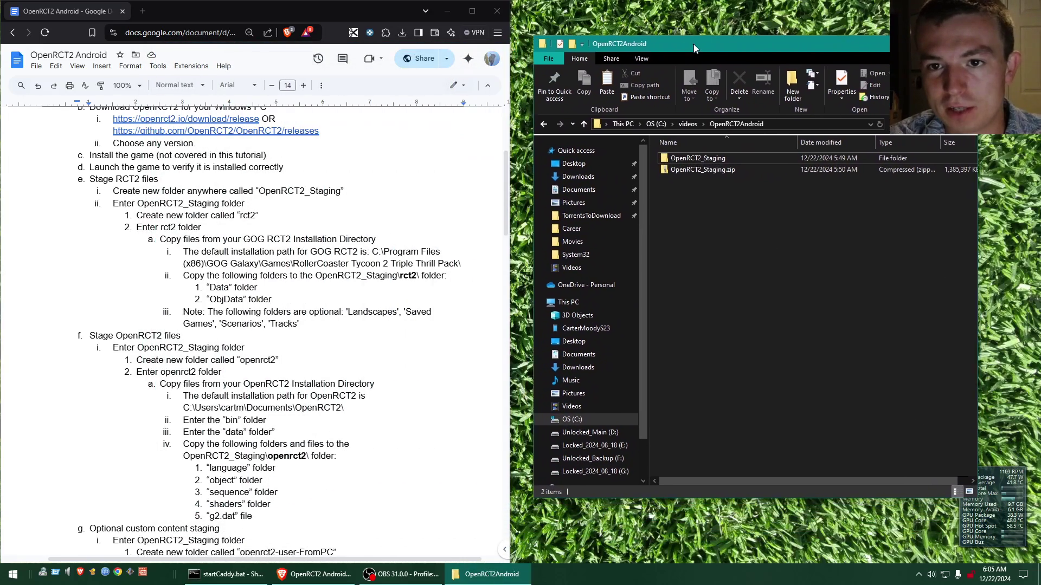
{"action": "double_click", "coordinate": [711, 157]}
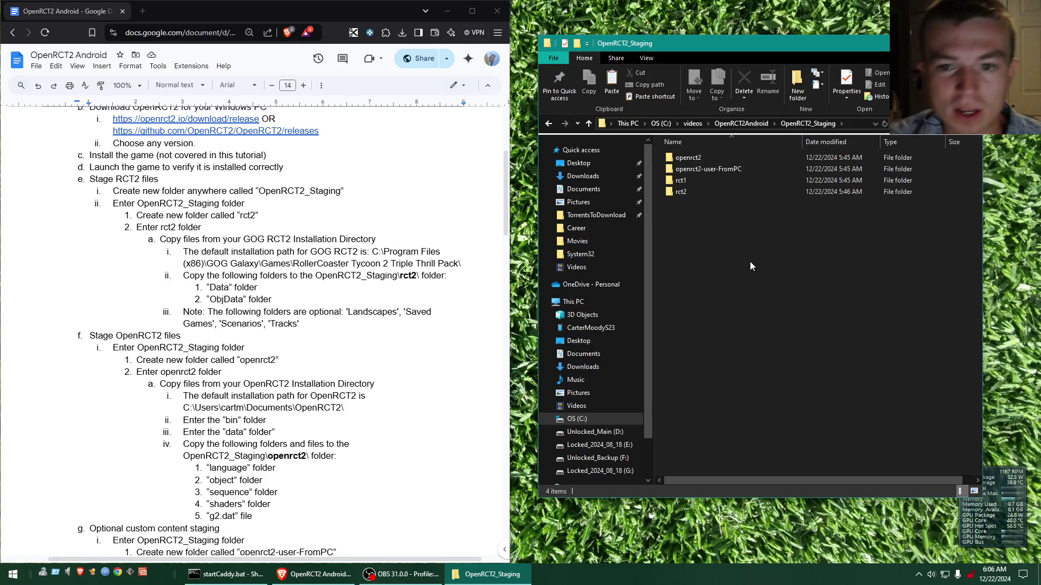
- Open staged rct2, then browse a second left-side window to GOG Galaxy\Games\RollerCoaster Tycoon 2 Triple Thrill Pack
{"action": "left_click", "coordinate": [692, 193]}
{"action": "double_click", "coordinate": [692, 193]}
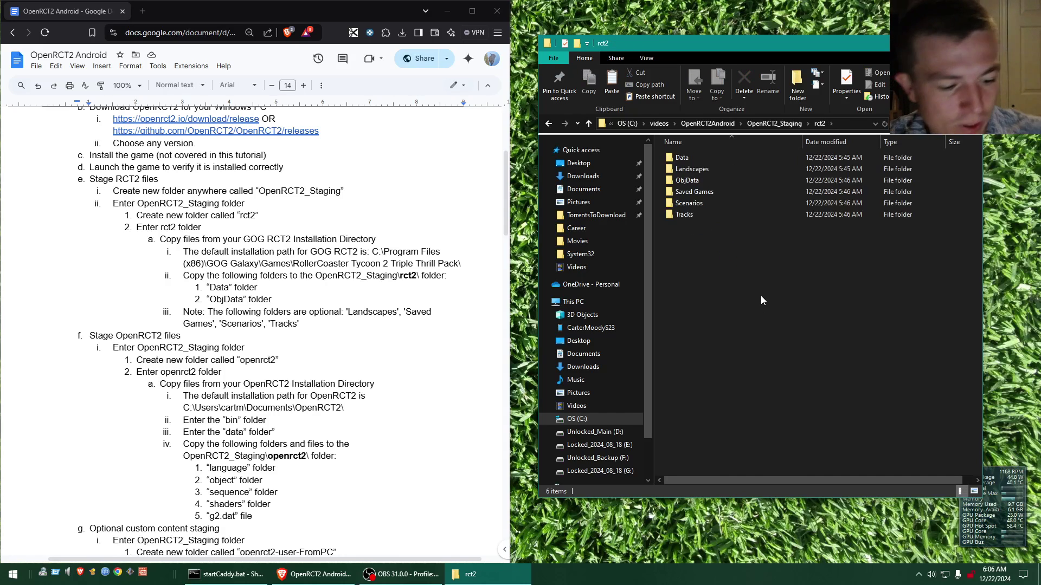
{"action": "key", "text": "super+e"}
{"action": "left_click_drag", "start_coordinate": [763, 56], "coordinate": [316, 63]}
{"action": "left_click", "coordinate": [133, 429]}
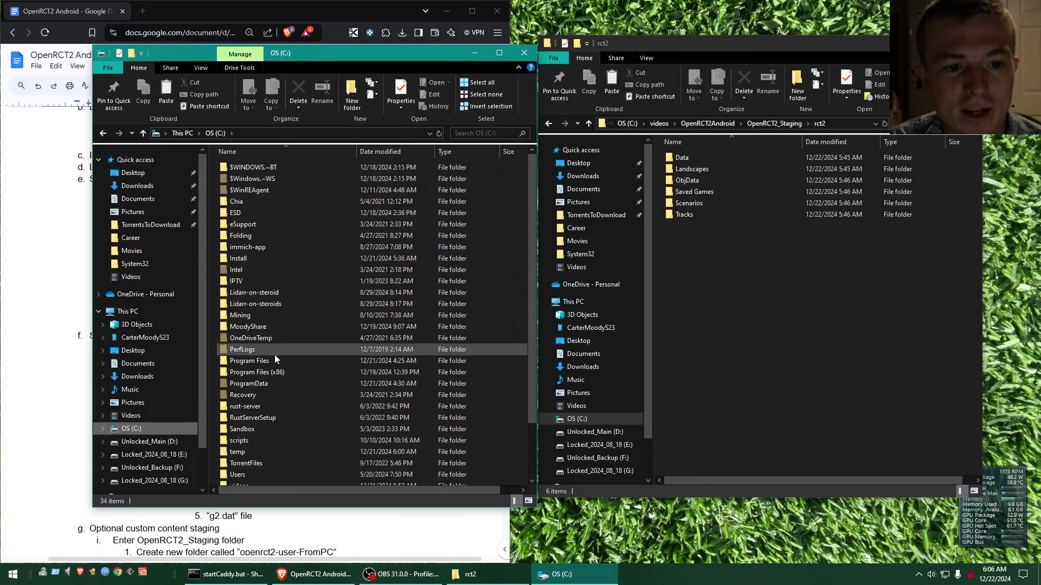
{"action": "double_click", "coordinate": [293, 375]}
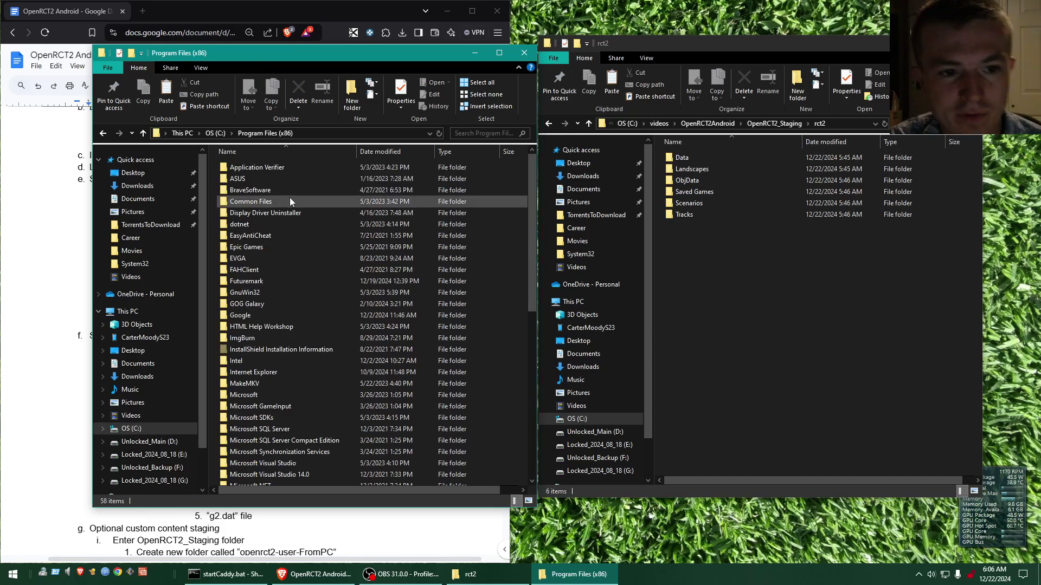
{"action": "double_click", "coordinate": [275, 304]}
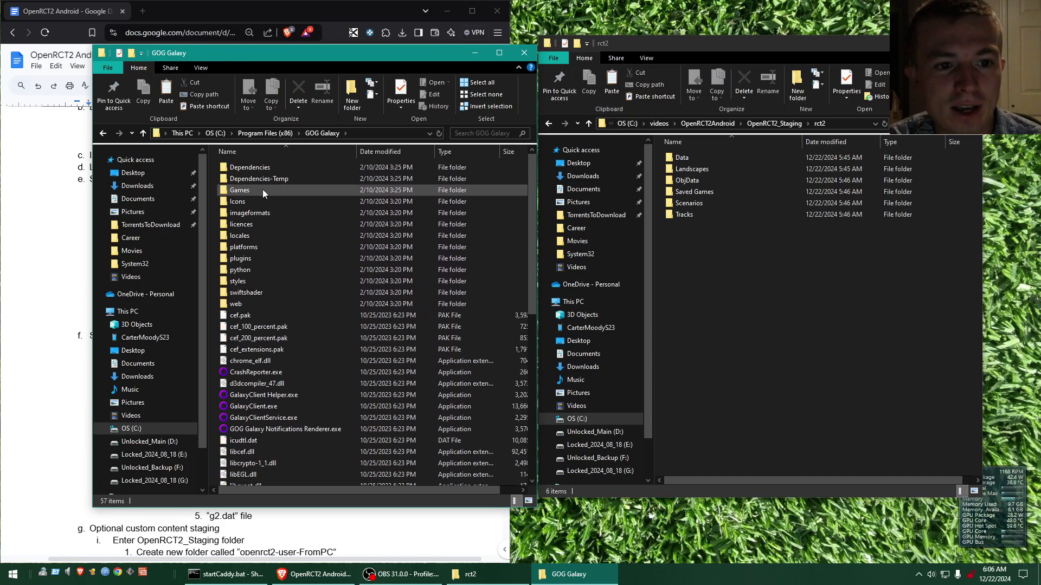
{"action": "double_click", "coordinate": [262, 190]}
{"action": "double_click", "coordinate": [288, 169]}
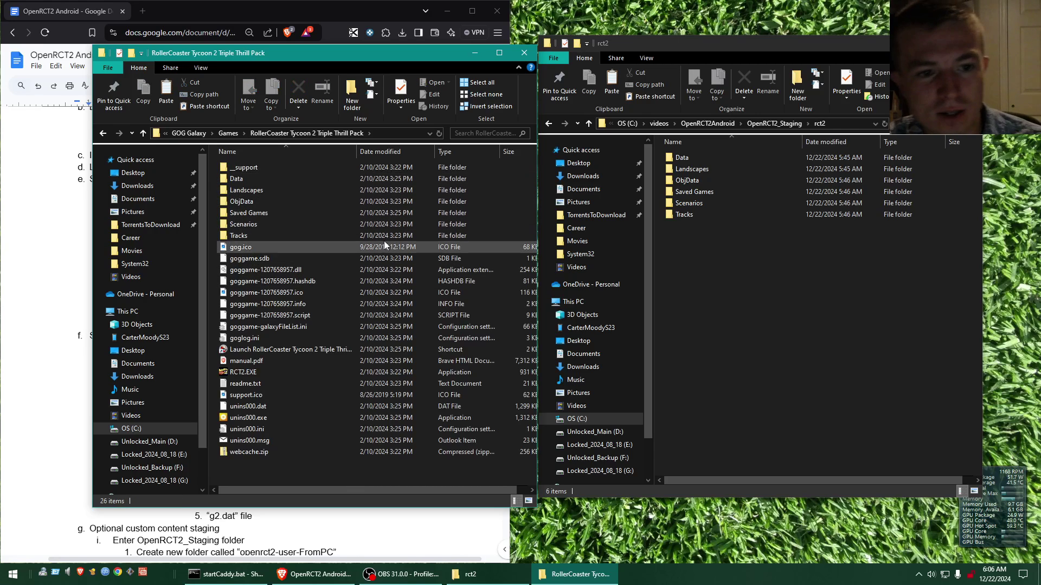
- Select the Triple Thrill Pack folders from Data through Tracks
{"action": "left_click", "coordinate": [271, 178]}
{"action": "left_click", "coordinate": [276, 198], "text": "shift"}
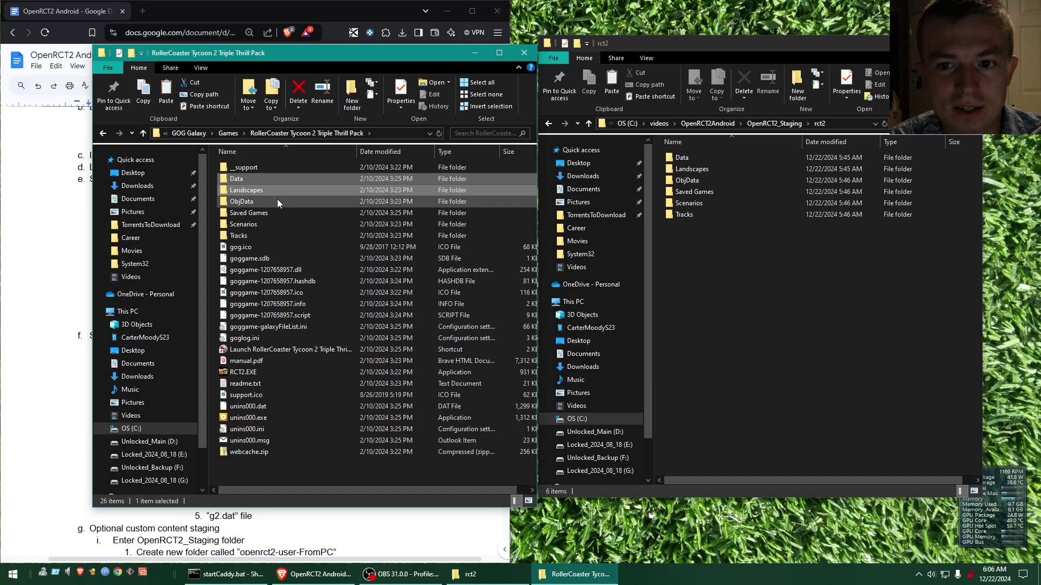
{"action": "left_click", "coordinate": [267, 227], "text": "shift"}
{"action": "left_click", "coordinate": [269, 236], "text": "shift"}
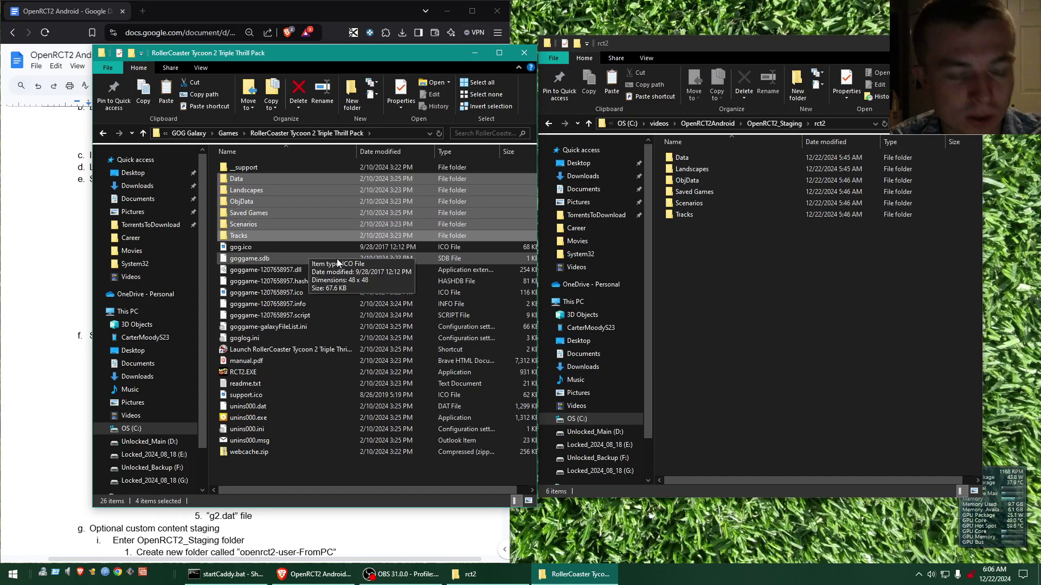
- Open staged rct1 and the GOG RollerCoaster Tycoon Deluxe folder, selecting its 24 items
{"action": "left_click", "coordinate": [857, 271]}
{"action": "left_click", "coordinate": [781, 123]}
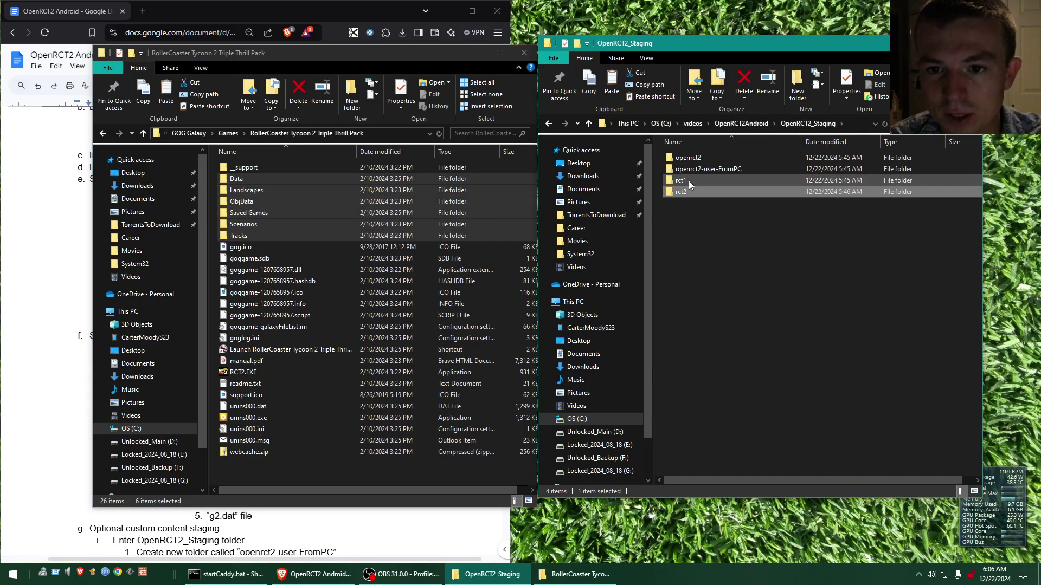
{"action": "left_click", "coordinate": [691, 181]}
{"action": "double_click", "coordinate": [691, 181]}
{"action": "left_click", "coordinate": [228, 134]}
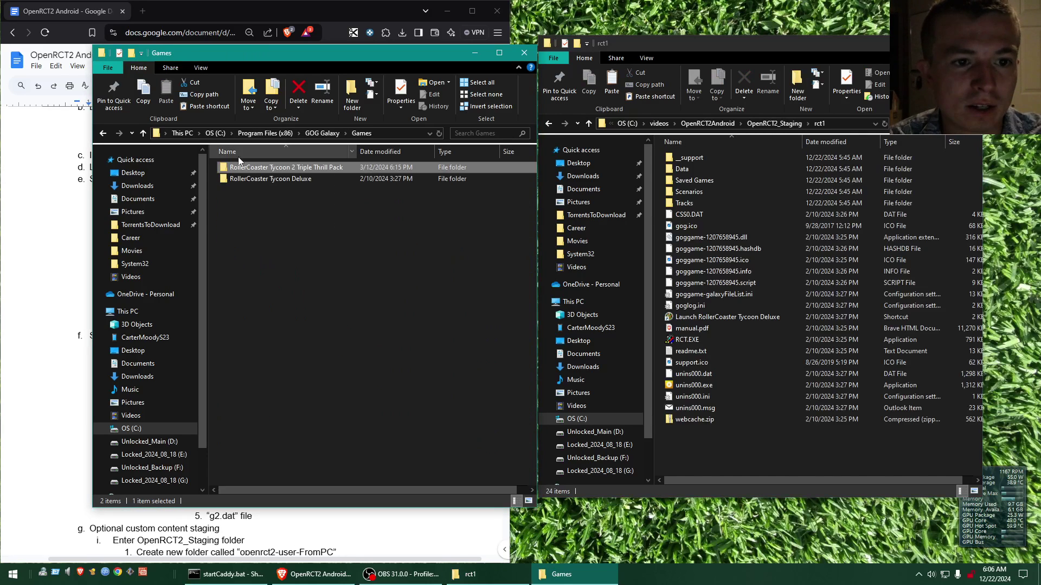
{"action": "double_click", "coordinate": [274, 178]}
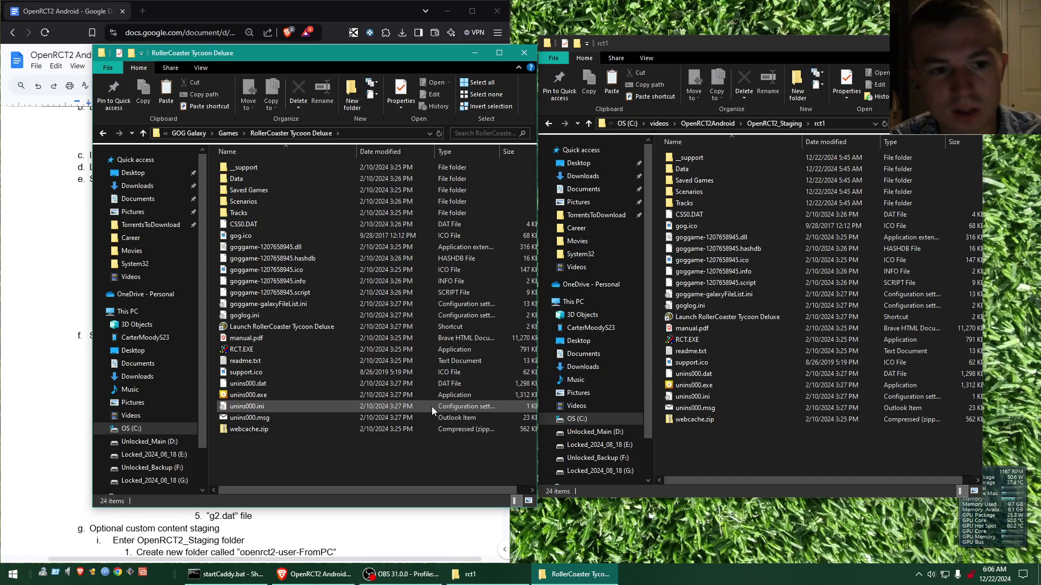
{"action": "left_click_drag", "start_coordinate": [384, 473], "coordinate": [244, 163]}
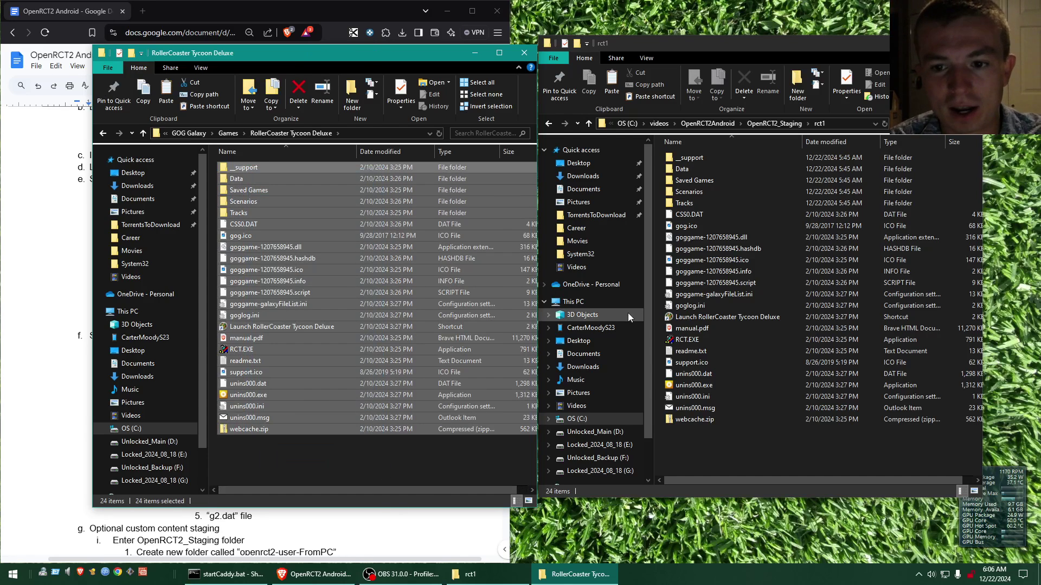
{"action": "left_click", "coordinate": [773, 124]}
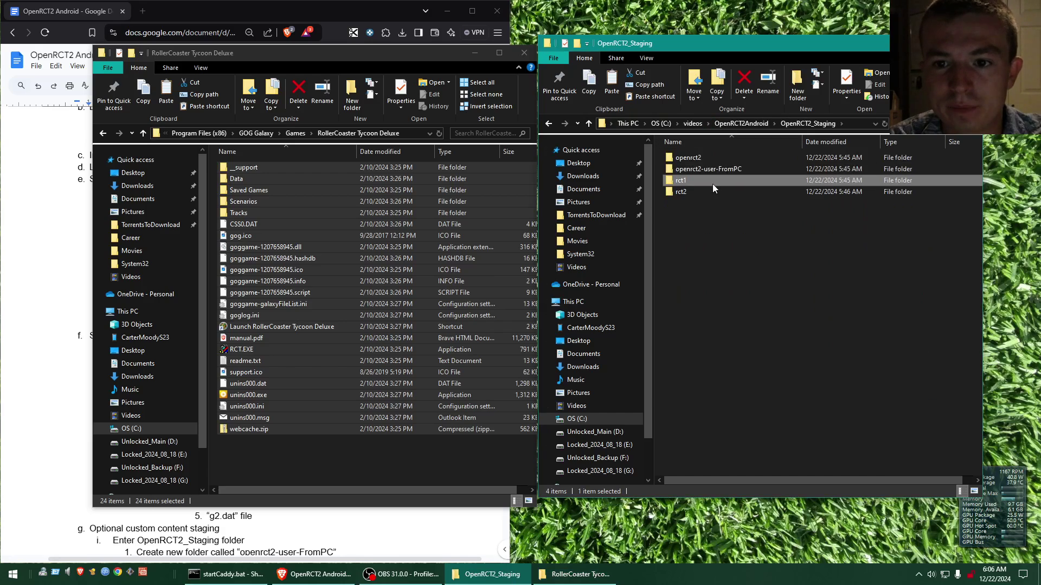
- Open staged openrct2 and, on the left, select all seven items in Documents\OpenRCT2\bin\data
{"action": "double_click", "coordinate": [688, 158]}
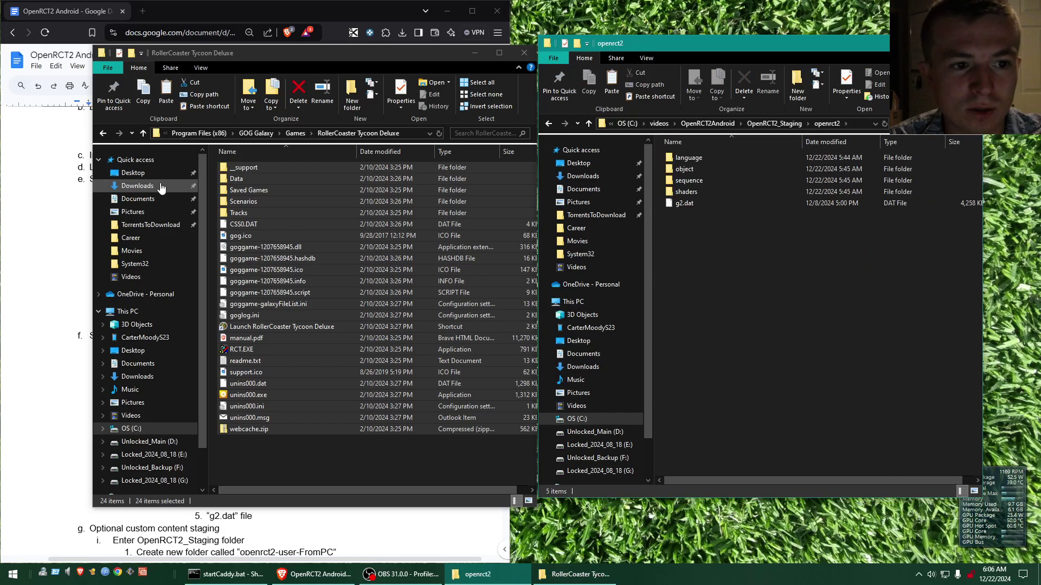
{"action": "left_click", "coordinate": [153, 202]}
{"action": "double_click", "coordinate": [259, 282]}
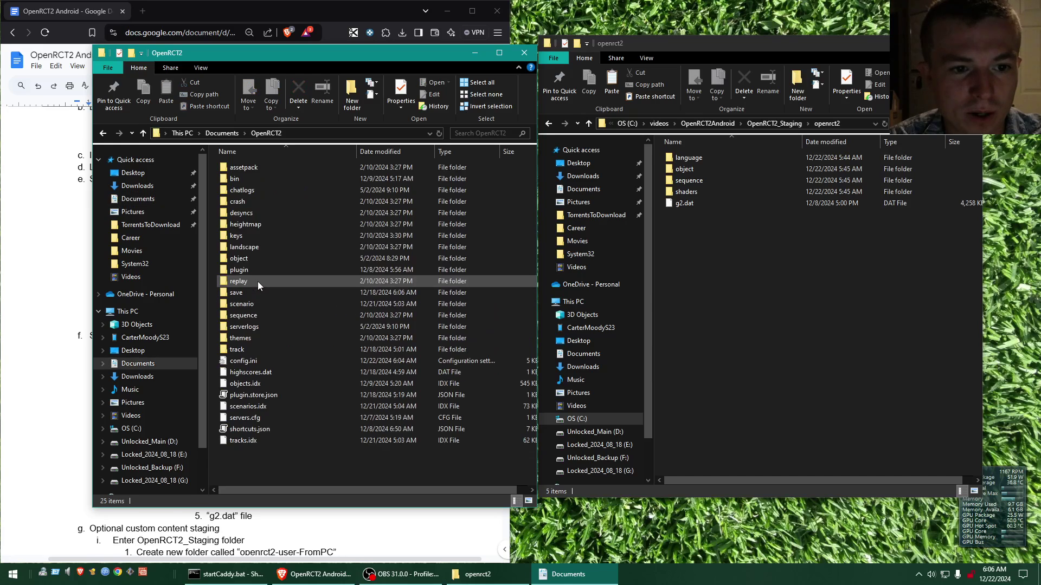
{"action": "double_click", "coordinate": [253, 181]}
{"action": "double_click", "coordinate": [249, 166]}
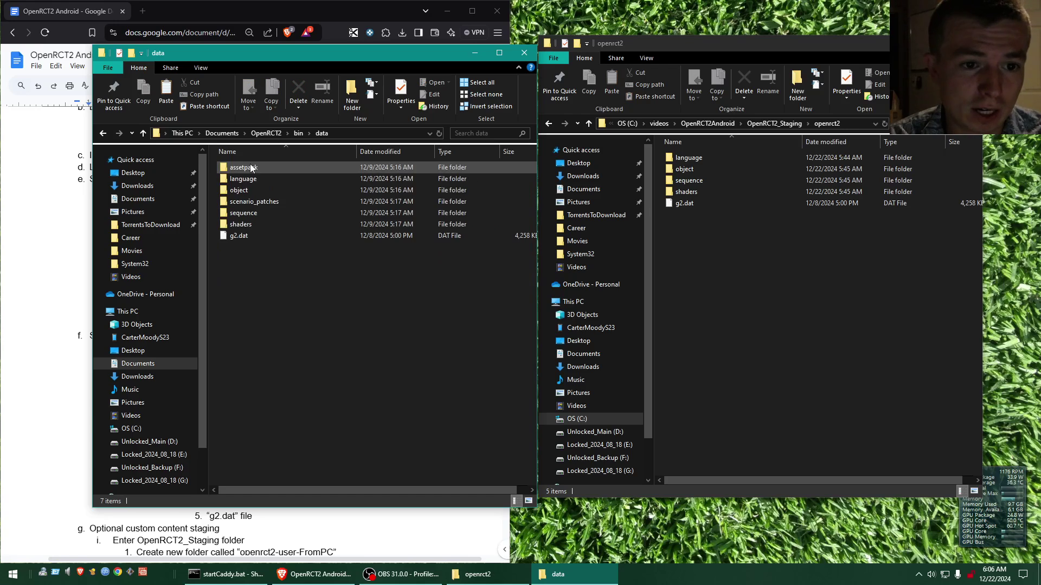
{"action": "left_click_drag", "start_coordinate": [323, 284], "coordinate": [258, 167]}
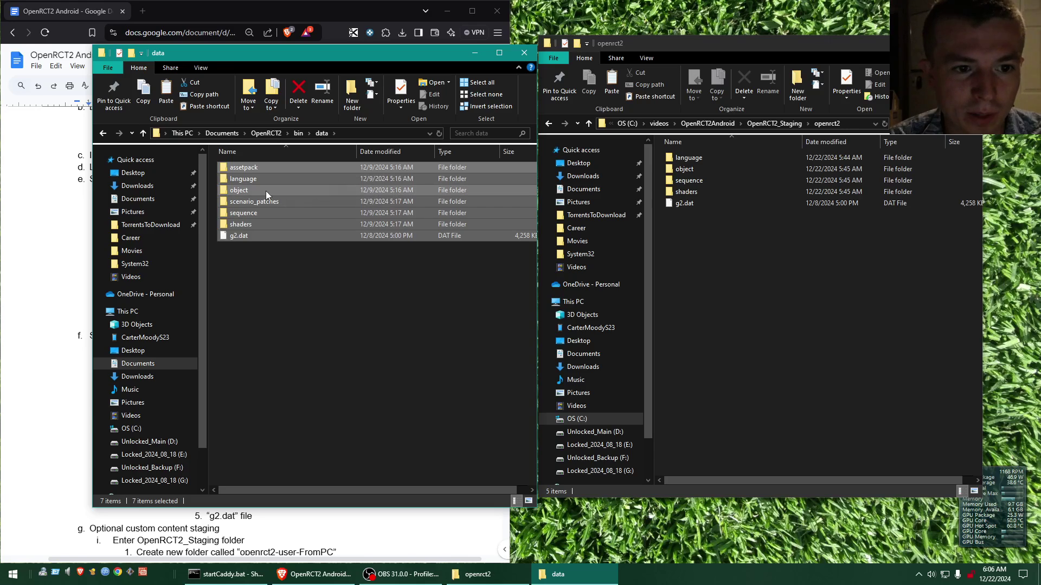
- Clear the selection and return the right window to OpenRCT2_Staging
{"action": "left_click", "coordinate": [353, 356]}
{"action": "left_click", "coordinate": [773, 160]}
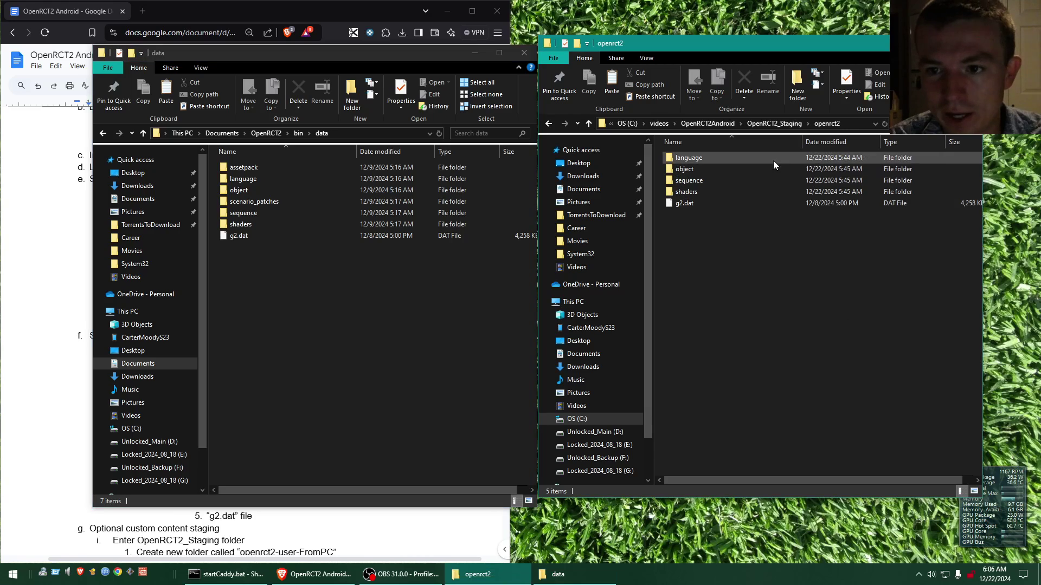
{"action": "left_click", "coordinate": [774, 124]}
{"action": "double_click", "coordinate": [704, 168]}
{"action": "left_click", "coordinate": [373, 342]}
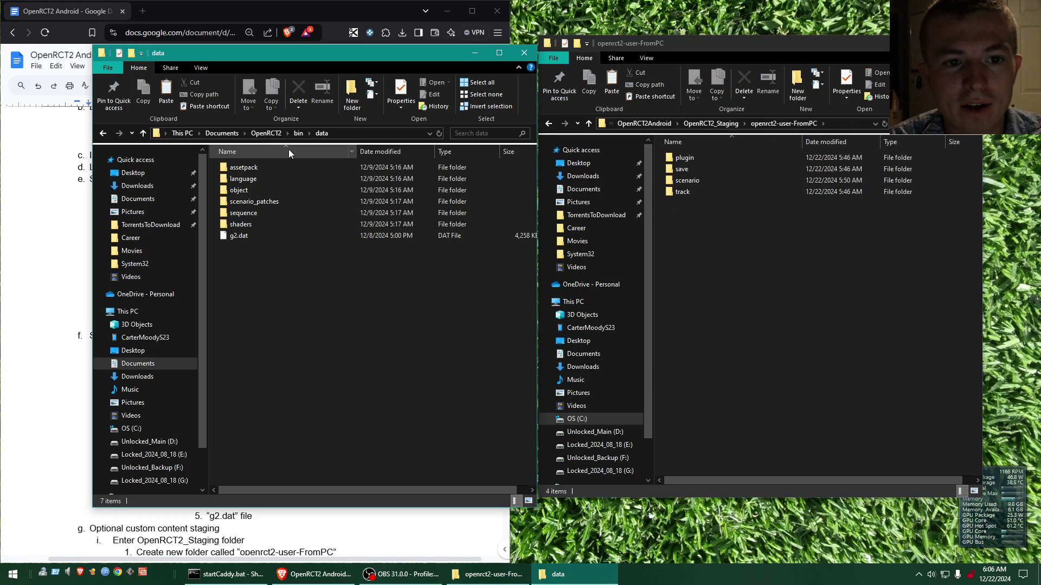
{"action": "left_click", "coordinate": [222, 133]}
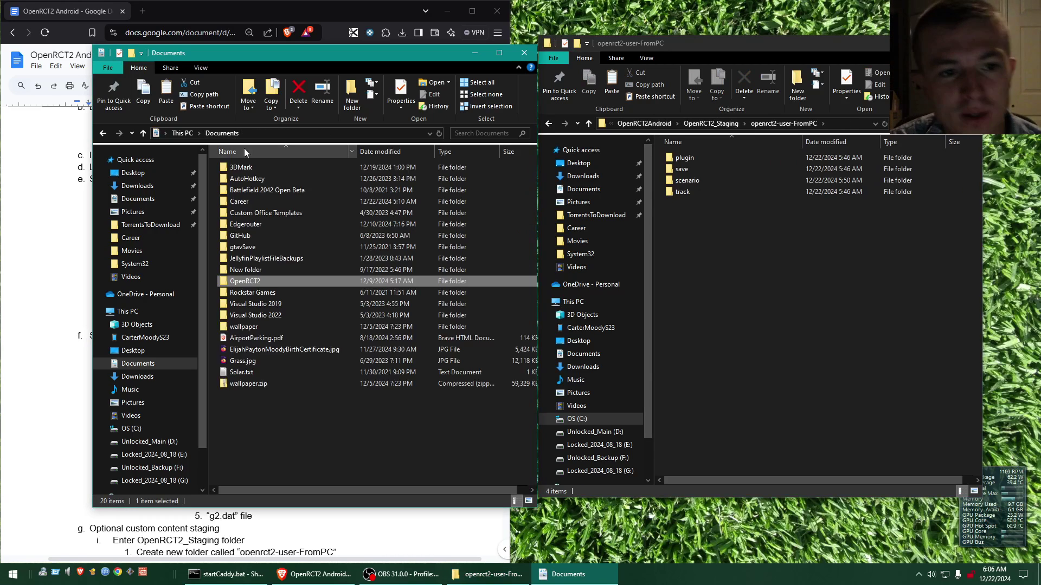
{"action": "double_click", "coordinate": [267, 280]}
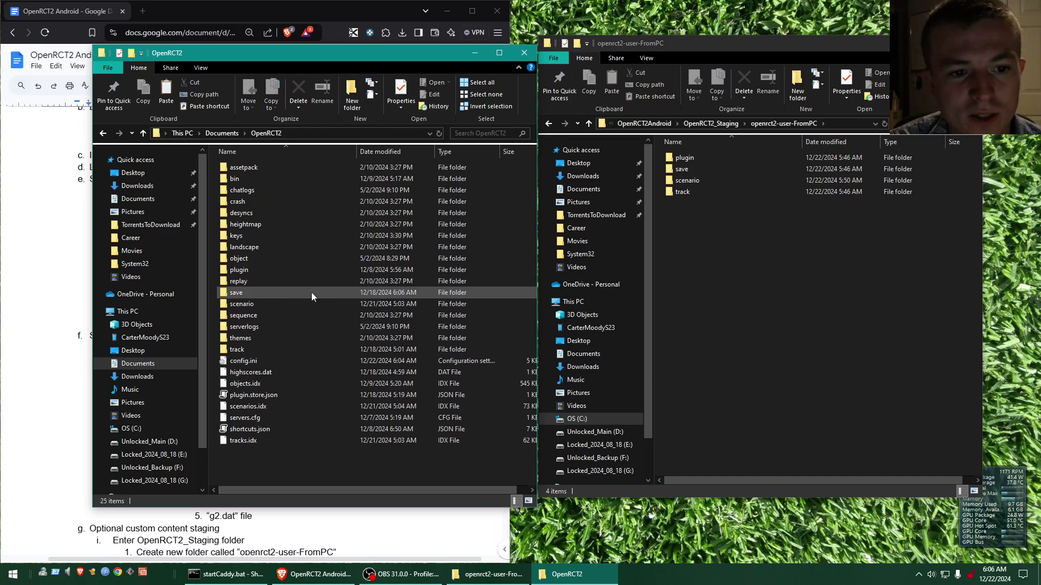
{"action": "left_click", "coordinate": [286, 269]}
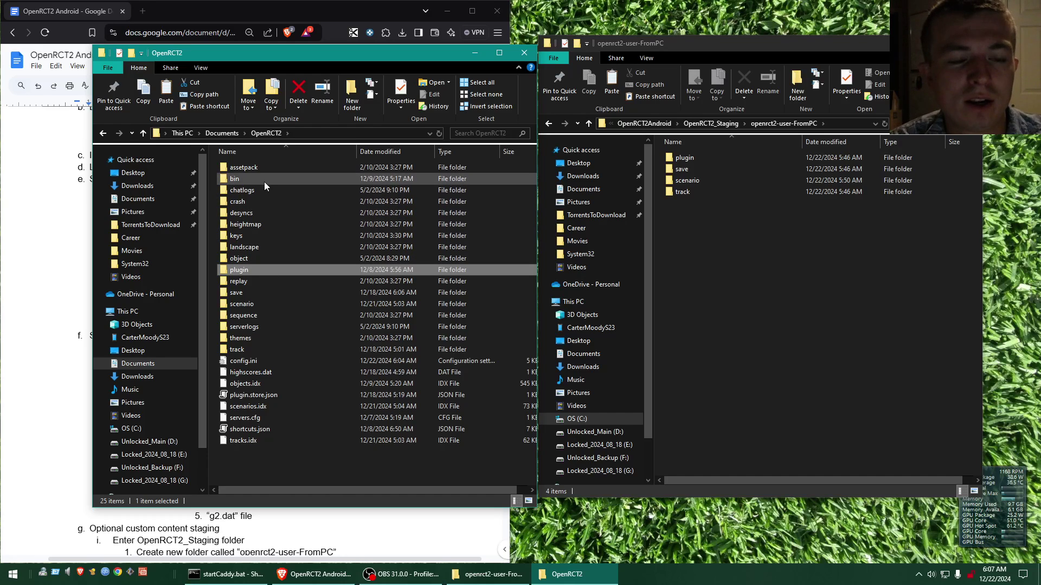
{"action": "left_click", "coordinate": [263, 292], "text": "ctrl"}
{"action": "left_click", "coordinate": [262, 303], "text": "ctrl"}
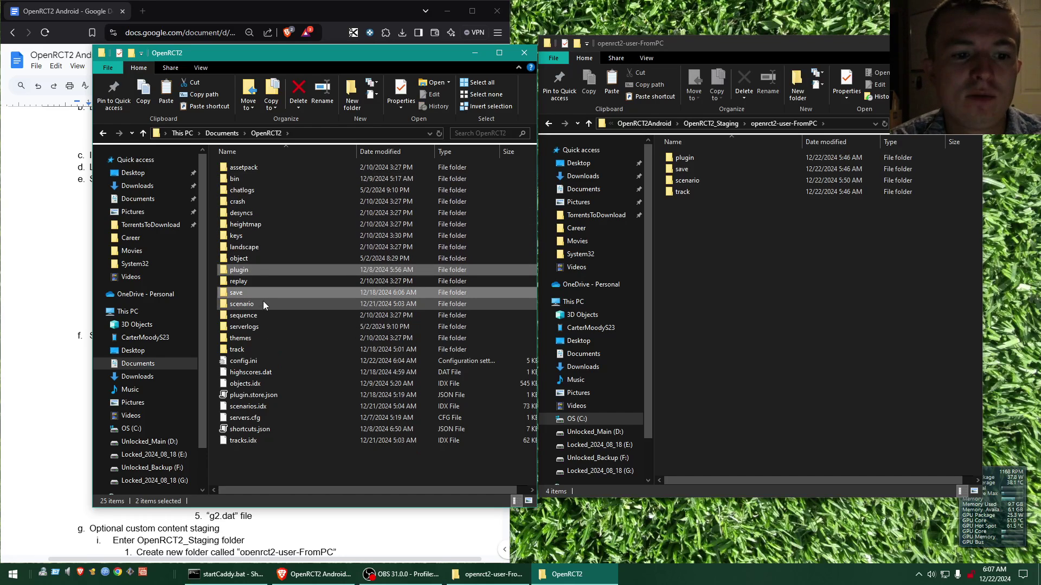
{"action": "double_click", "coordinate": [257, 349]}
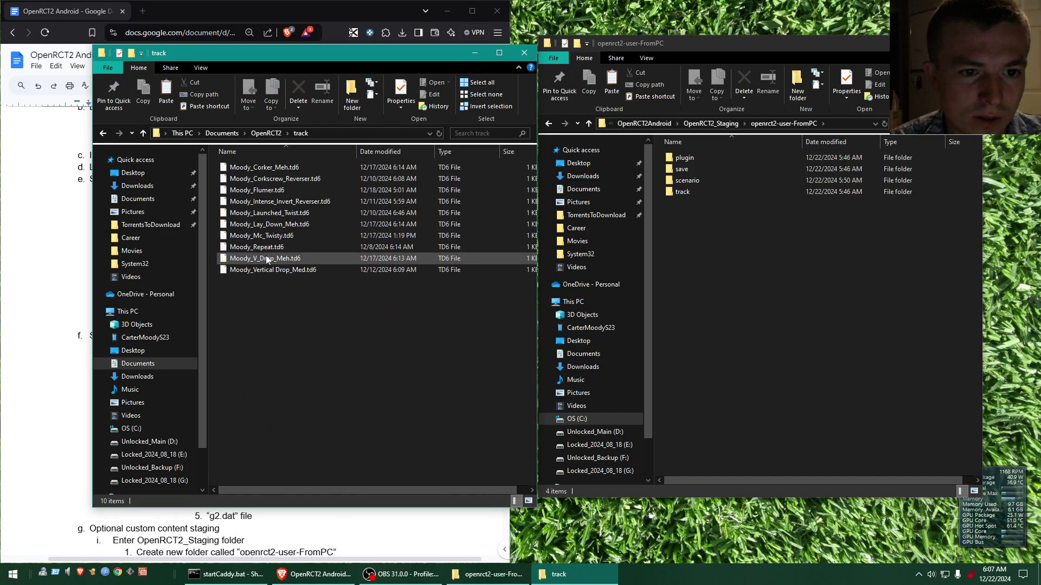
{"action": "left_click", "coordinate": [266, 134]}
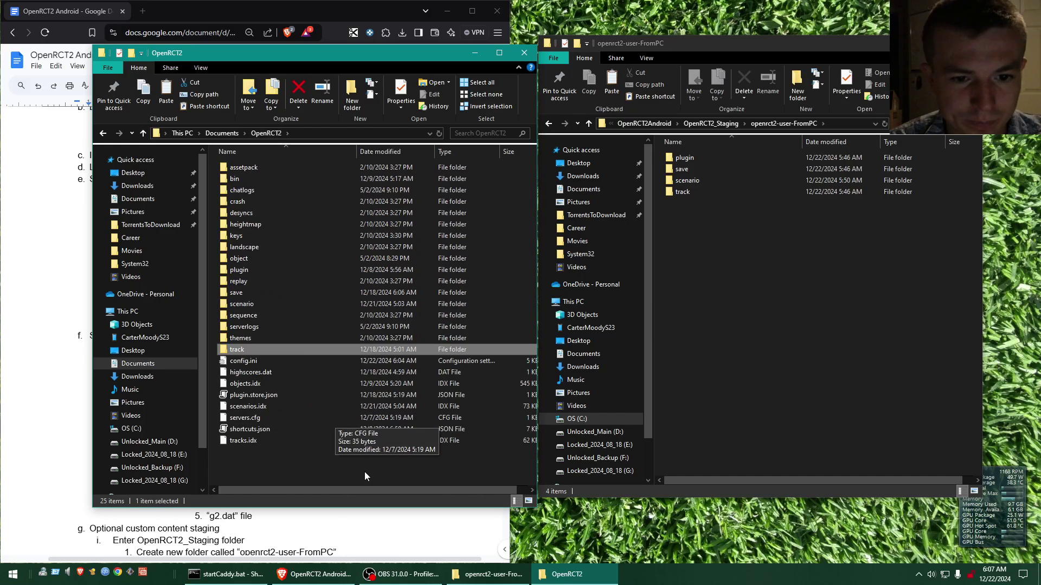
{"action": "left_click", "coordinate": [734, 260]}
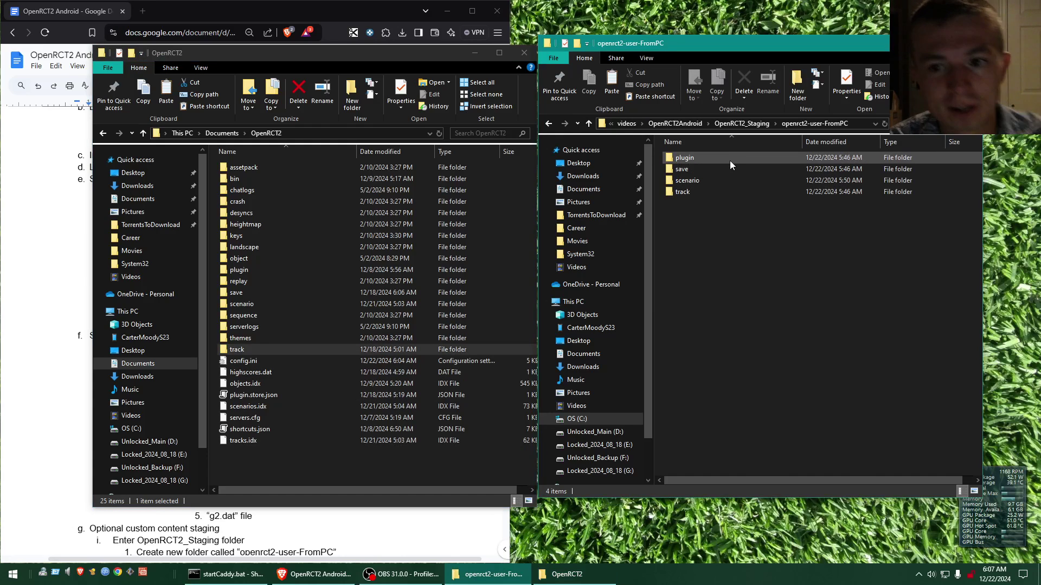
- Go up to OpenRCT2Android, widen the window, and select the 1.32 GB OpenRCT2_Staging.zip
{"action": "left_click", "coordinate": [690, 125]}
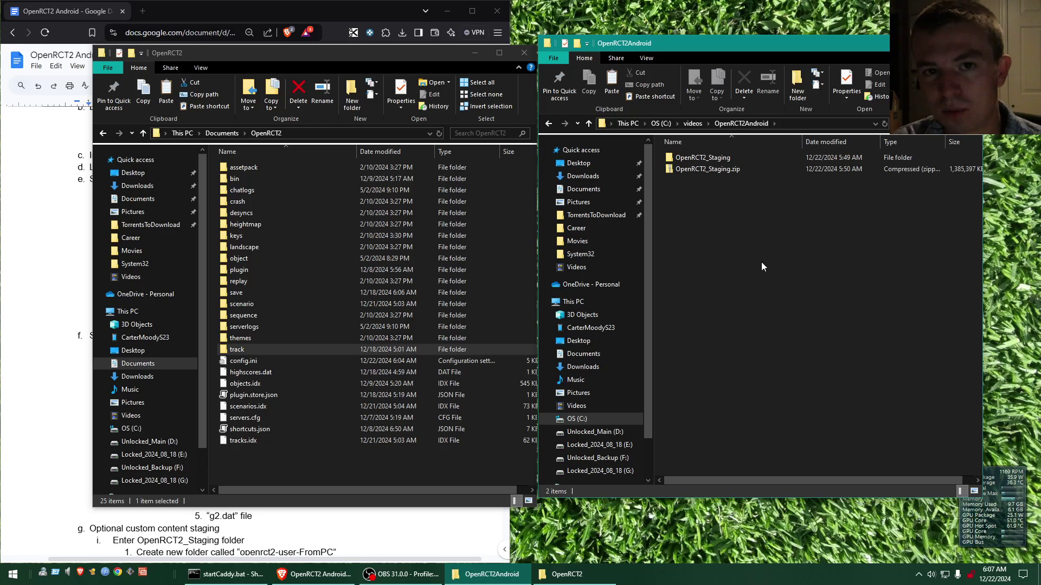
{"action": "left_click", "coordinate": [734, 171]}
{"action": "left_click_drag", "start_coordinate": [983, 211], "coordinate": [1024, 211]}
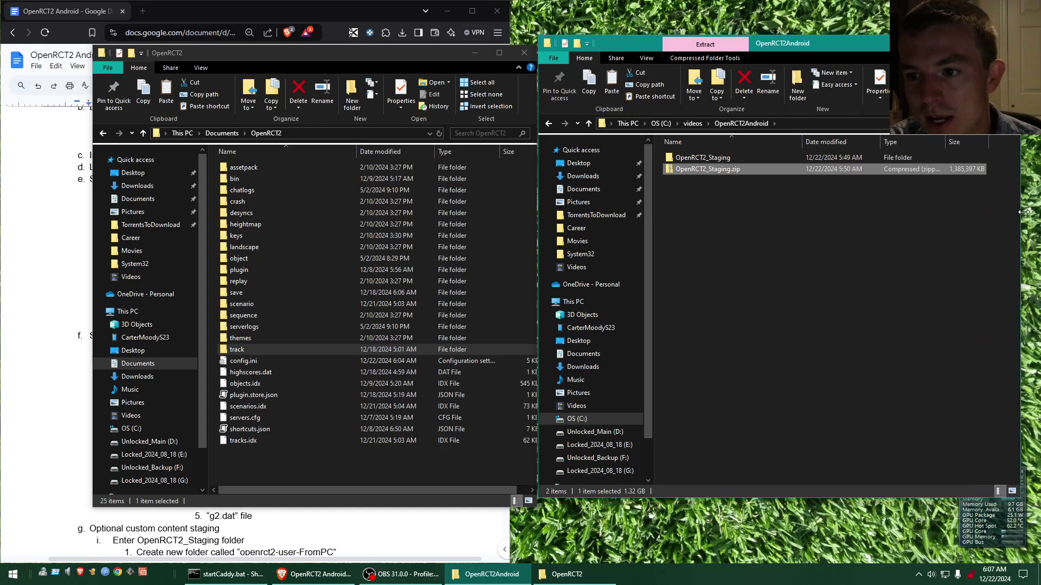
{"action": "left_click", "coordinate": [854, 255]}
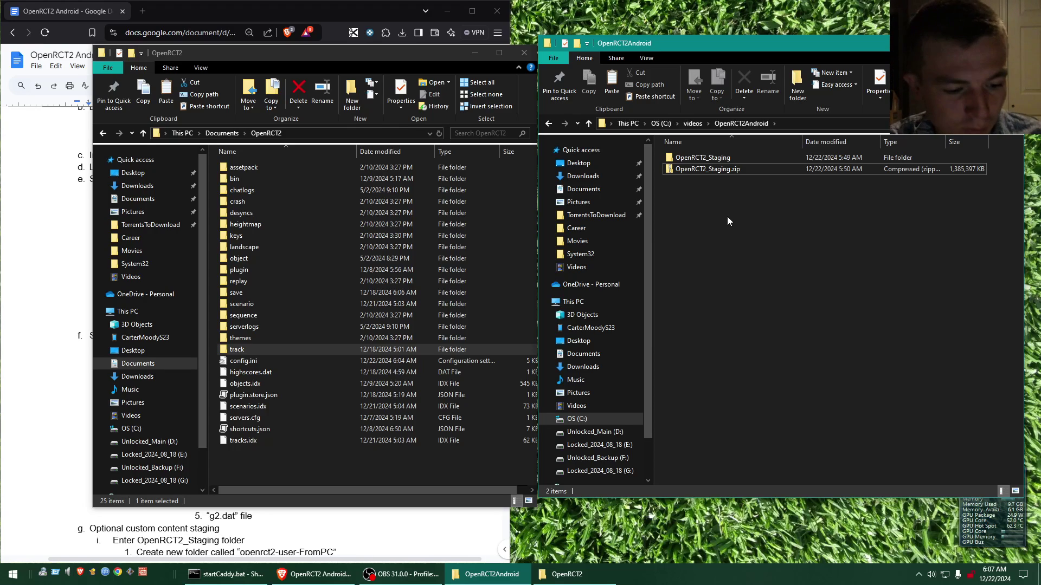
{"action": "left_click", "coordinate": [714, 173]}
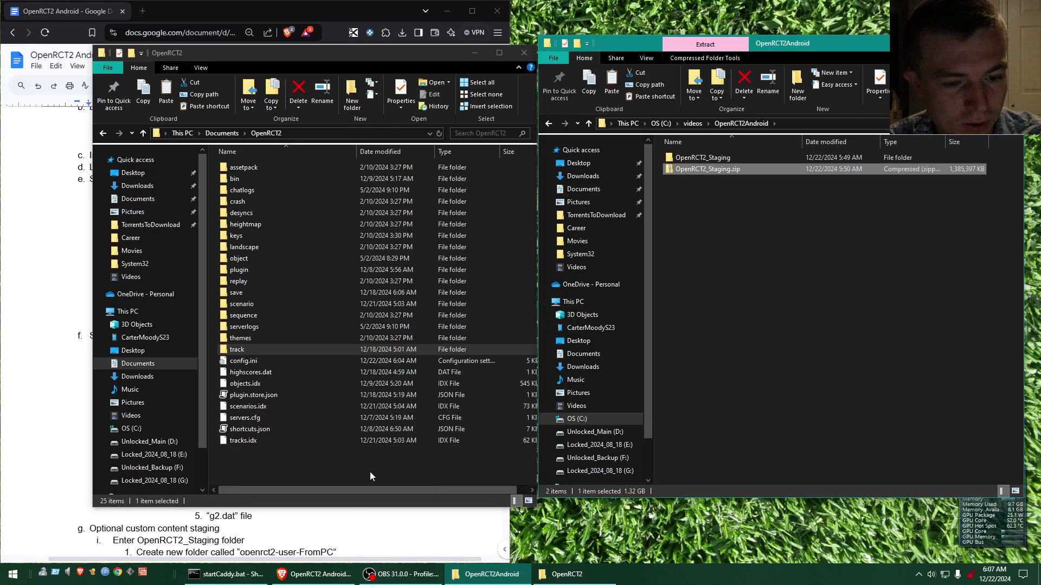
{"action": "key", "text": "super"}
{"action": "key", "text": "super"}
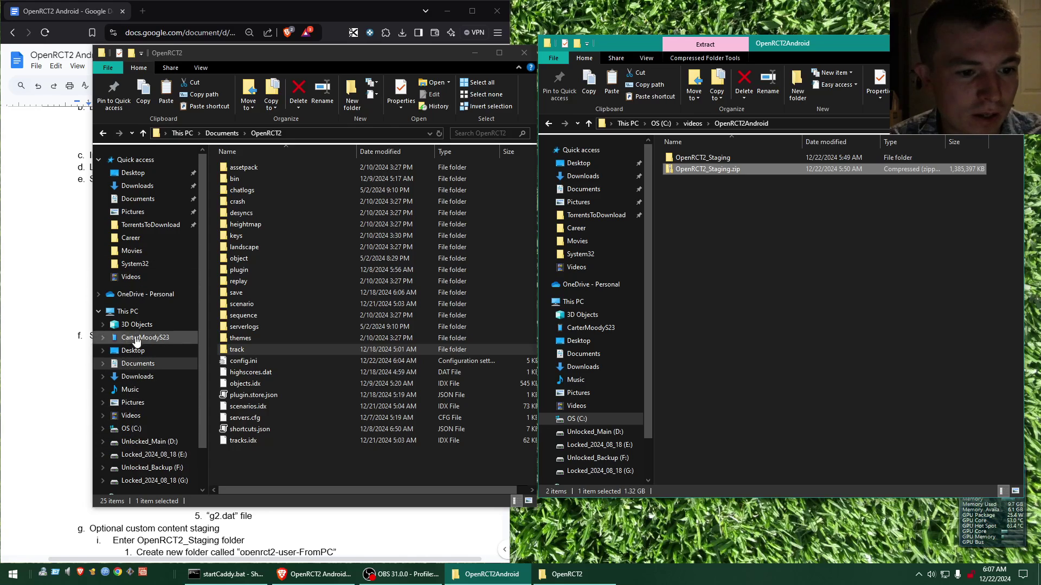
- Open the phone's Internal storage and select the four folders inside OpenRCT2_Staging\OpenRCT2_Staging
{"action": "left_click", "coordinate": [136, 338]}
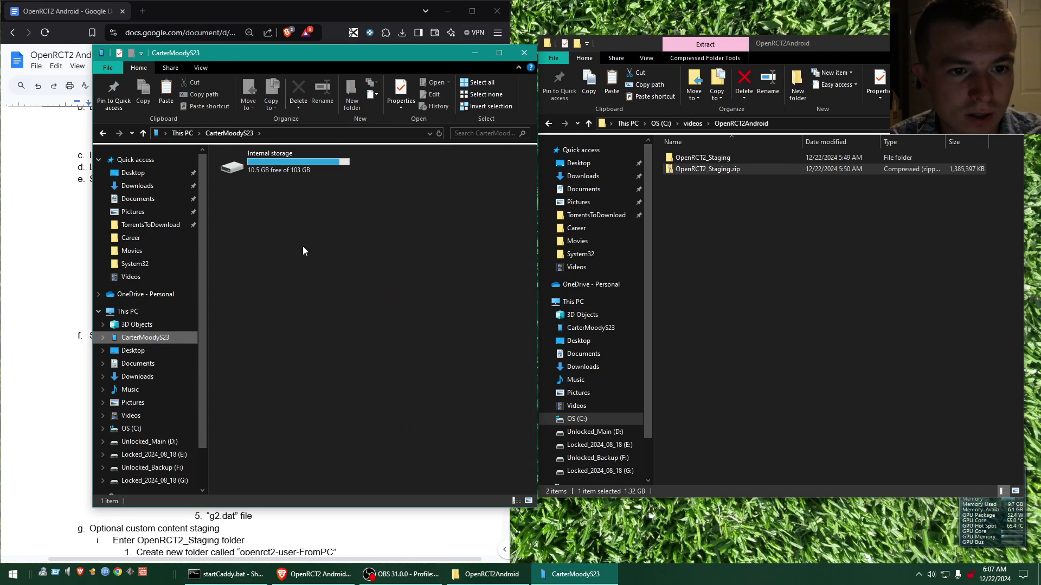
{"action": "double_click", "coordinate": [290, 164]}
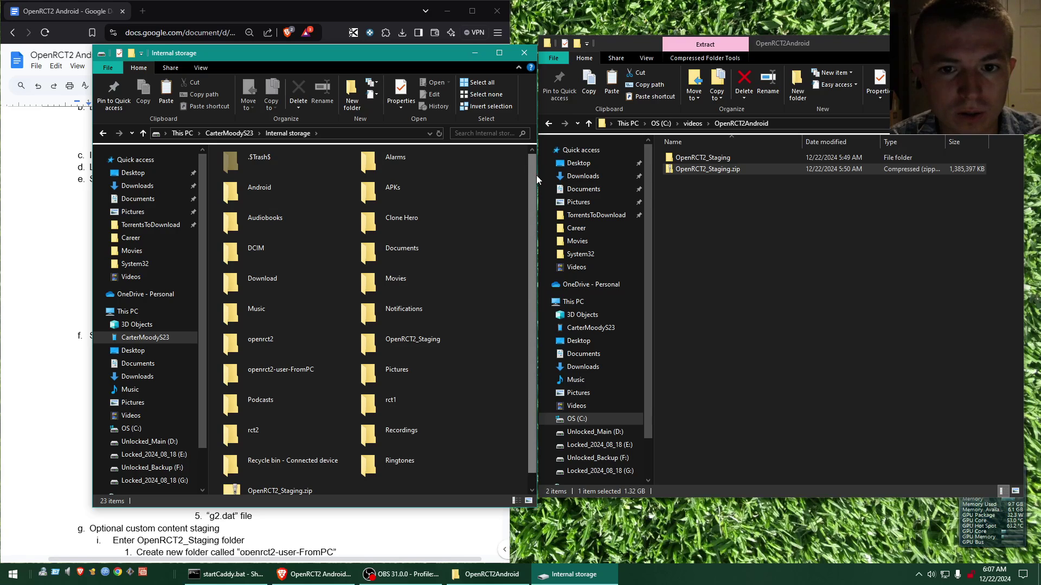
{"action": "left_click_drag", "start_coordinate": [536, 175], "coordinate": [862, 163]}
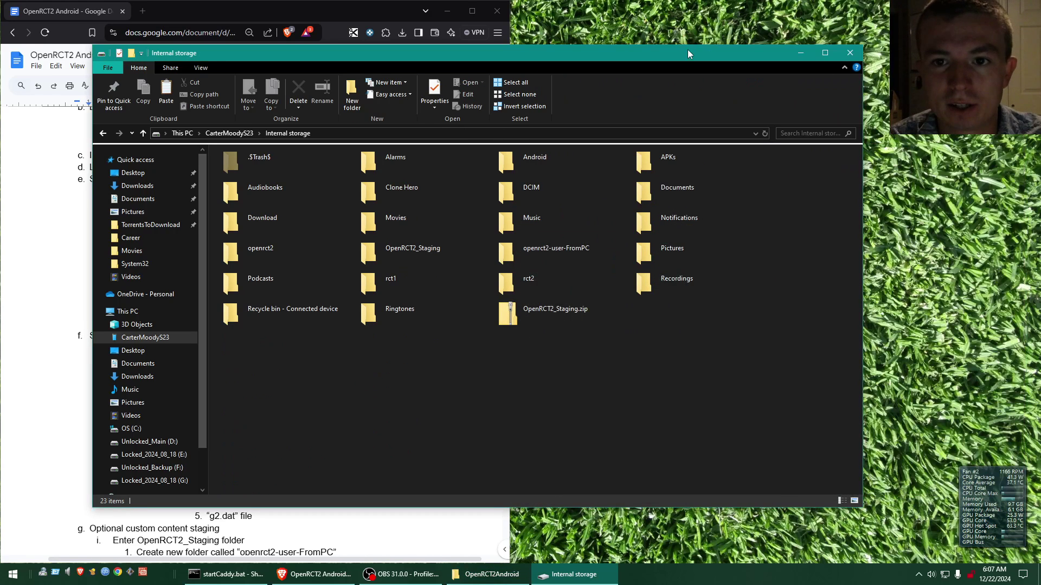
{"action": "left_click_drag", "start_coordinate": [687, 53], "coordinate": [833, 73]}
{"action": "left_click", "coordinate": [685, 336]}
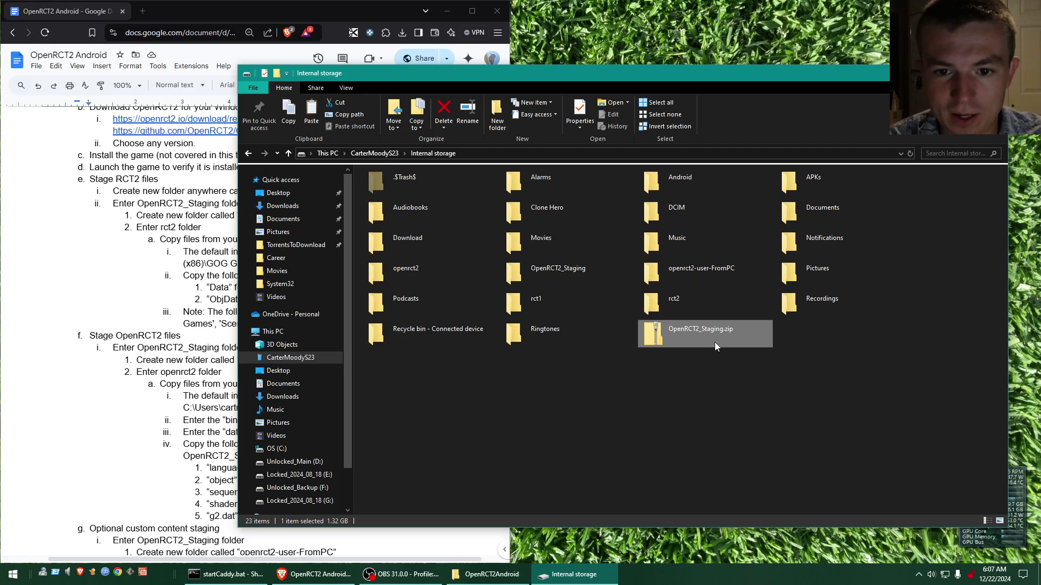
{"action": "left_click", "coordinate": [588, 274]}
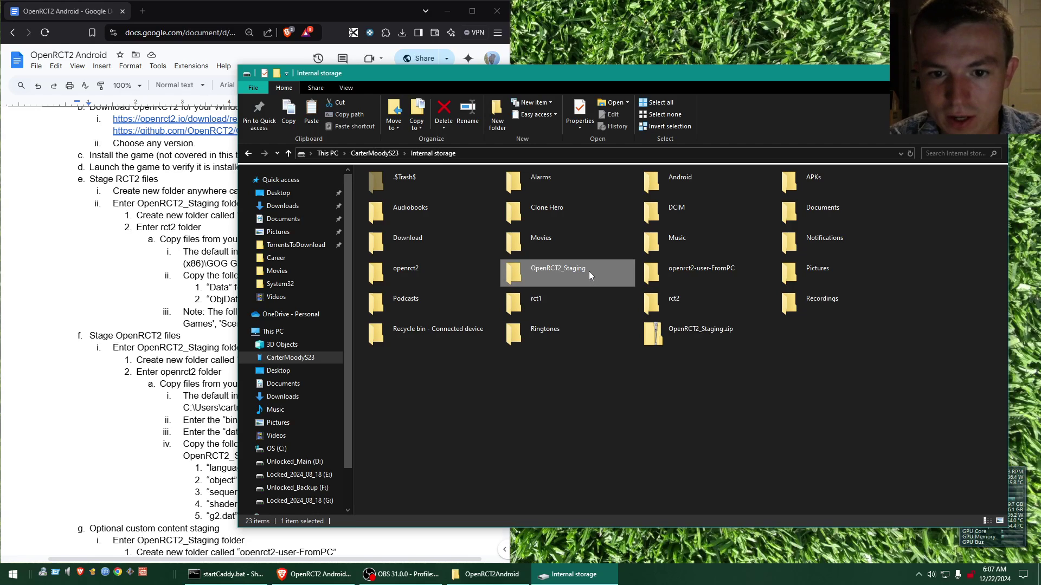
{"action": "double_click", "coordinate": [589, 271]}
{"action": "double_click", "coordinate": [439, 193]}
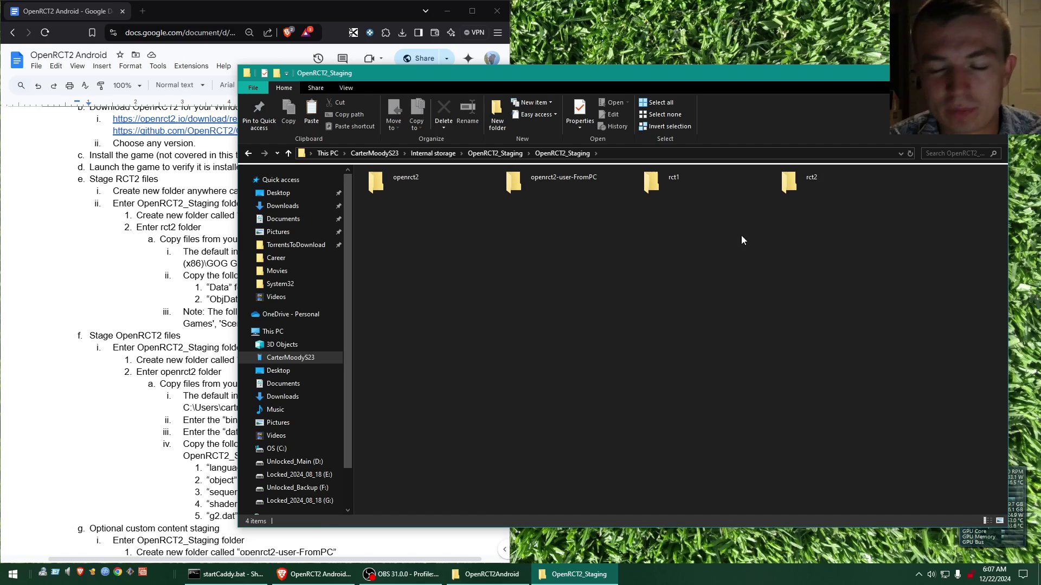
{"action": "left_click_drag", "start_coordinate": [742, 240], "coordinate": [401, 167]}
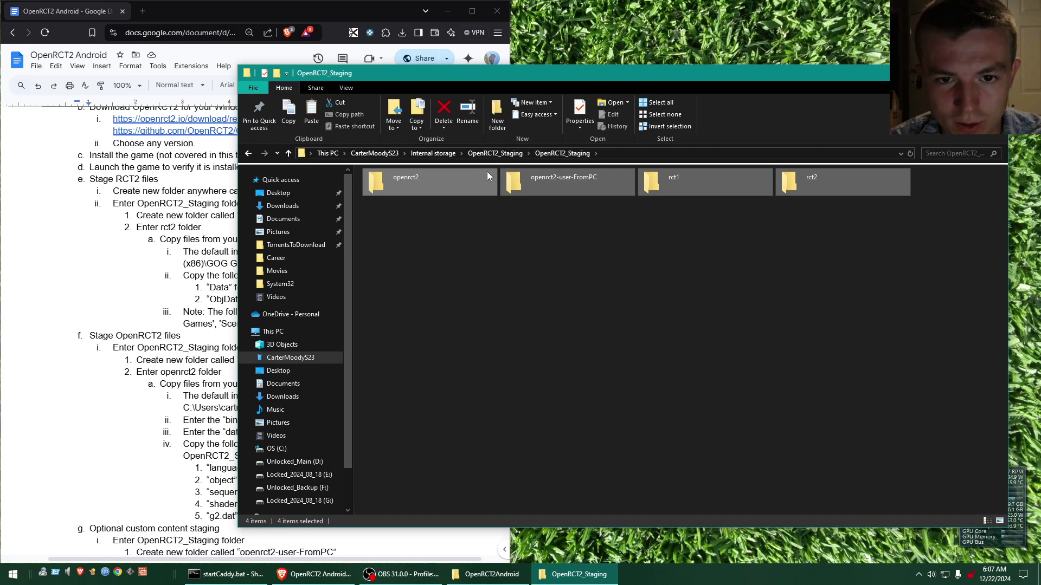
- Back at the storage root, point out openrct2, rct2 and openrct2-user-FromPC, then right-click the zip
{"action": "left_click", "coordinate": [439, 154]}
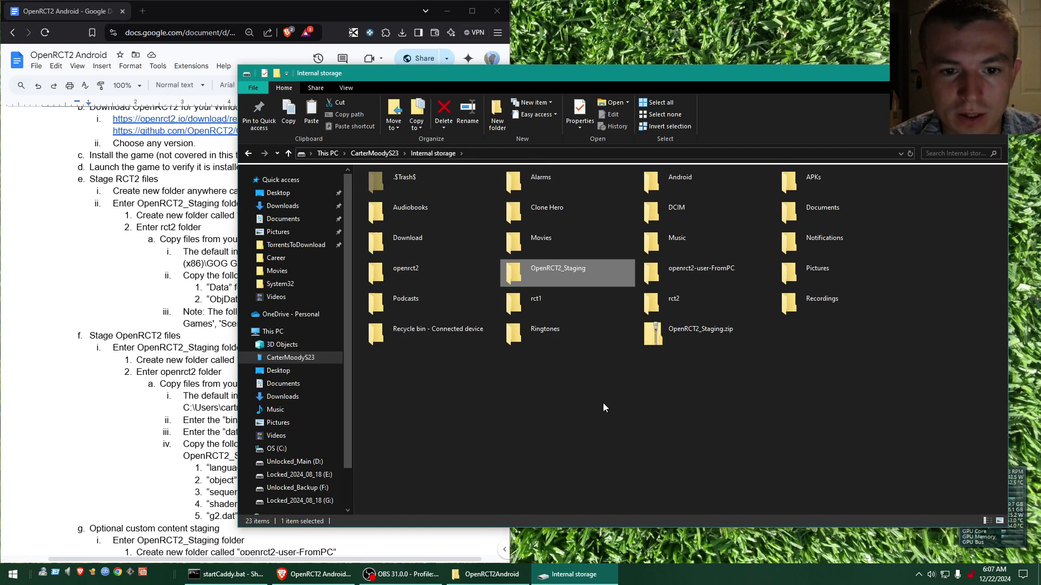
{"action": "left_click", "coordinate": [457, 281]}
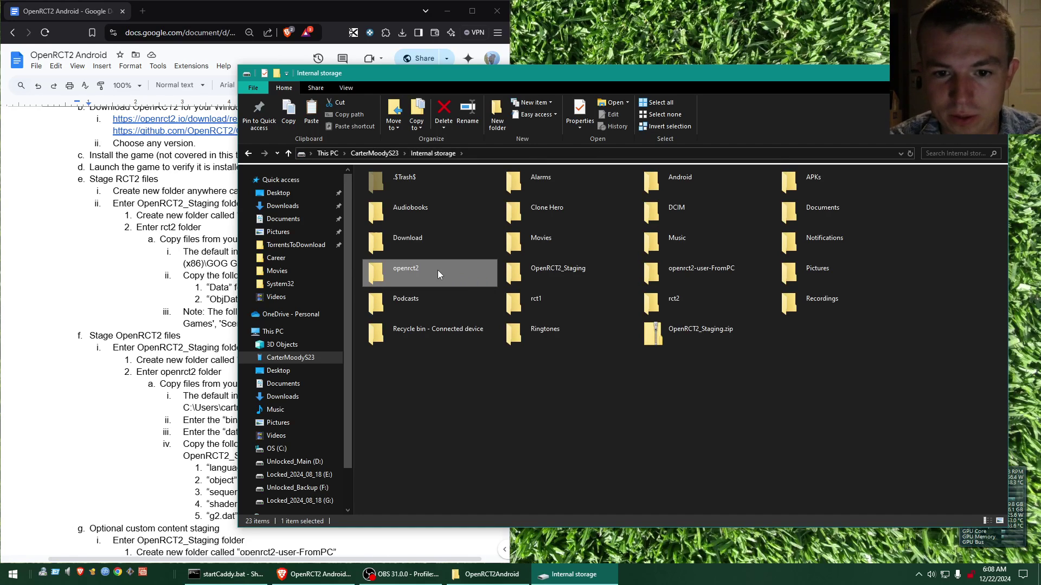
{"action": "left_click", "coordinate": [699, 311]}
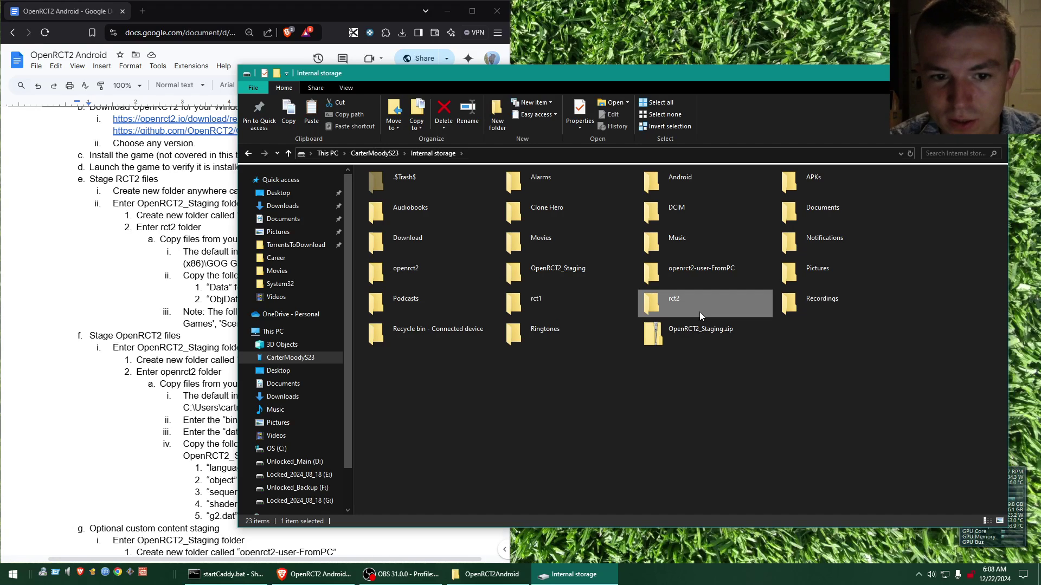
{"action": "left_click", "coordinate": [731, 280]}
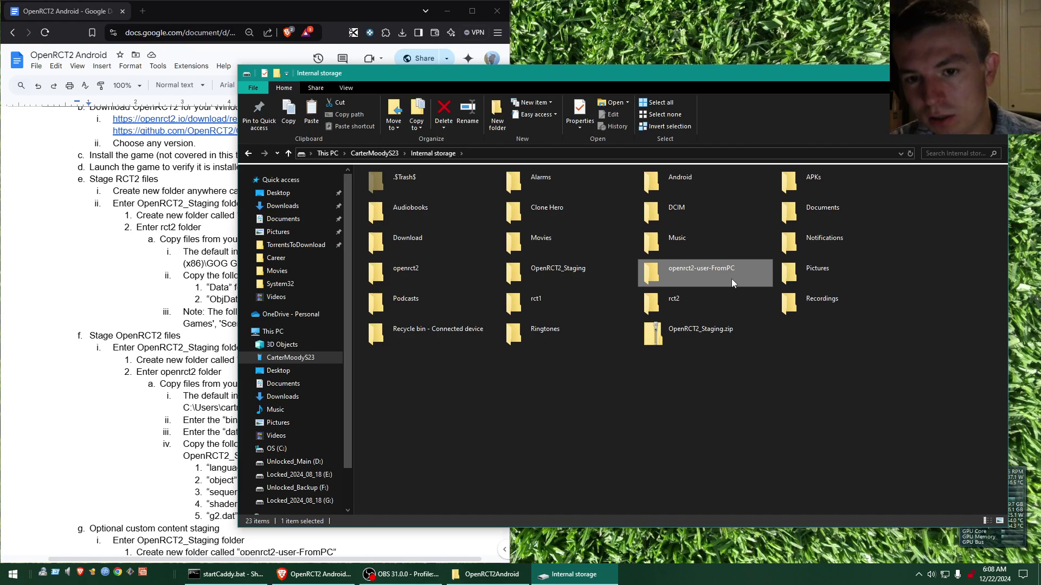
{"action": "mouse_move", "coordinate": [719, 335]}
{"action": "left_mouse_down"}
{"action": "mouse_move", "coordinate": [711, 325]}
{"action": "mouse_move", "coordinate": [708, 334]}
{"action": "left_mouse_up"}
{"action": "right_click", "coordinate": [683, 333]}
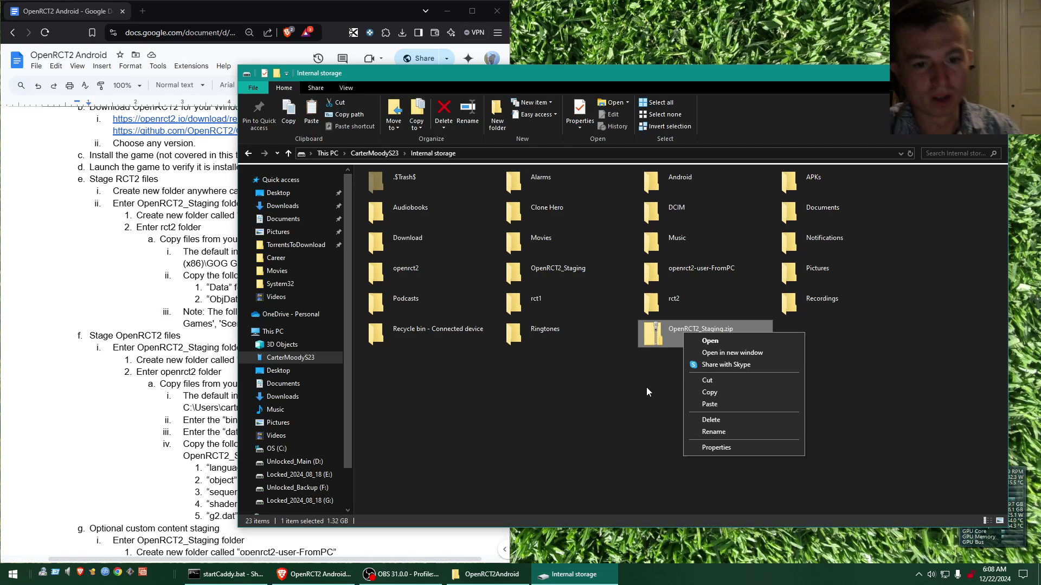
- Dismiss the zip menu and scroll the guide down to its Android steps
{"action": "left_click", "coordinate": [629, 391]}
{"action": "left_click", "coordinate": [157, 331]}
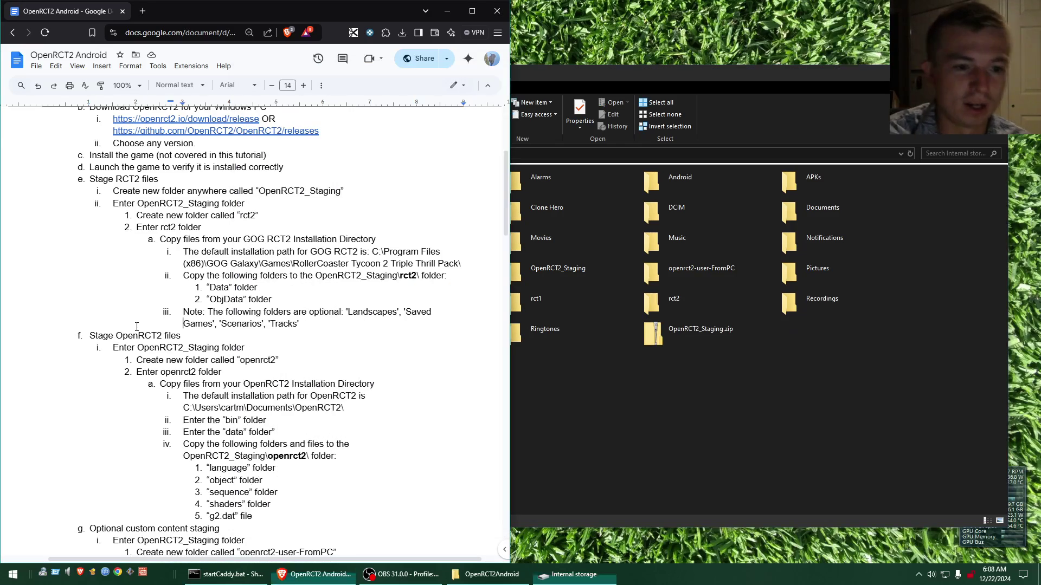
{"action": "scroll", "coordinate": [152, 329], "scroll_direction": "down", "scroll_amount": 5}
{"action": "scroll", "coordinate": [152, 330], "scroll_direction": "down", "scroll_amount": 9}
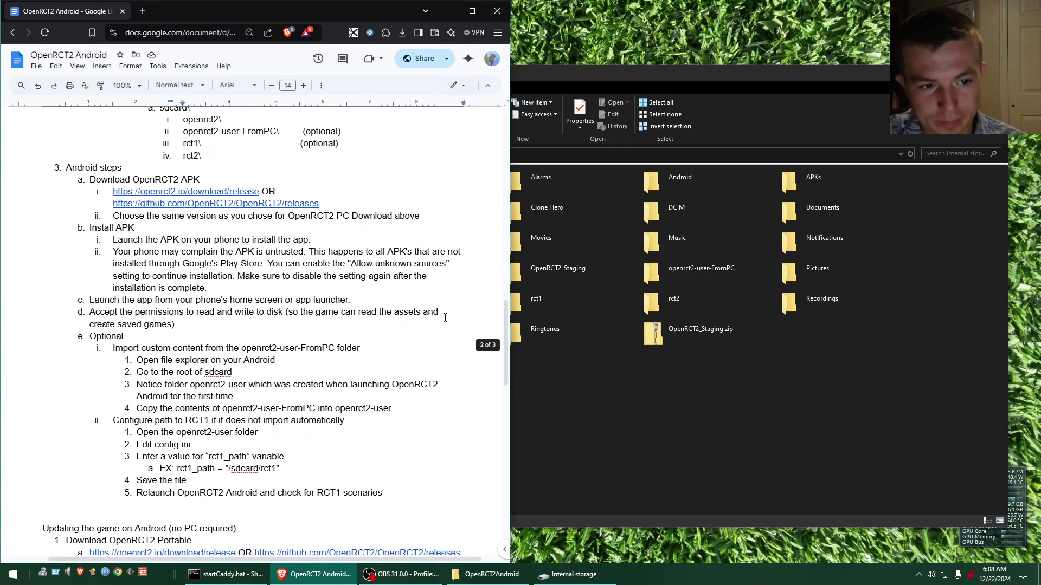
- View the Android build on the openrct2.io release builds page, then close that tab
{"action": "left_click", "coordinate": [184, 191]}
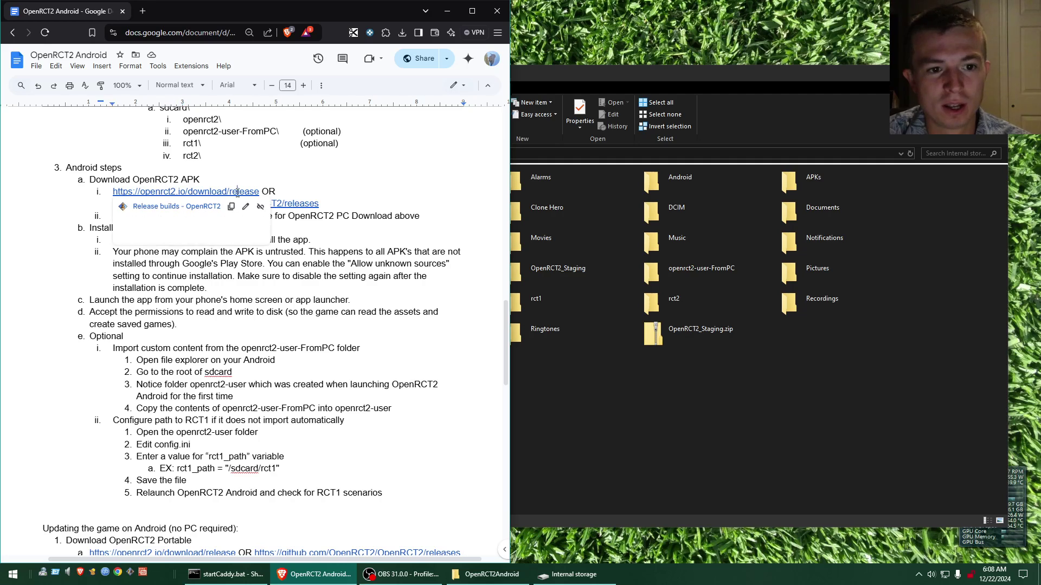
{"action": "left_click", "coordinate": [203, 211]}
{"action": "left_click", "coordinate": [298, 333]}
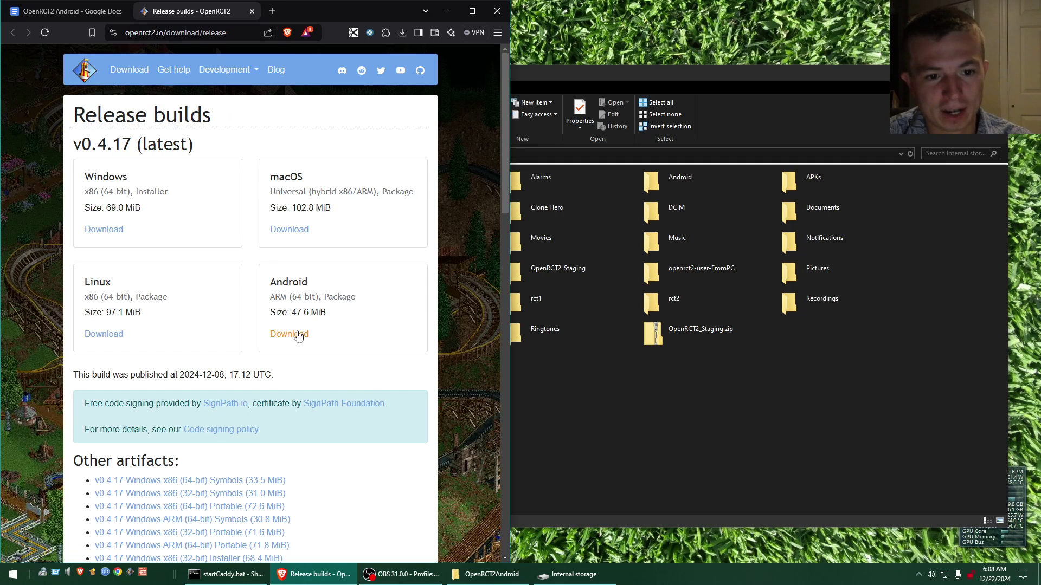
{"action": "left_click", "coordinate": [253, 11]}
{"action": "left_click", "coordinate": [190, 11]}
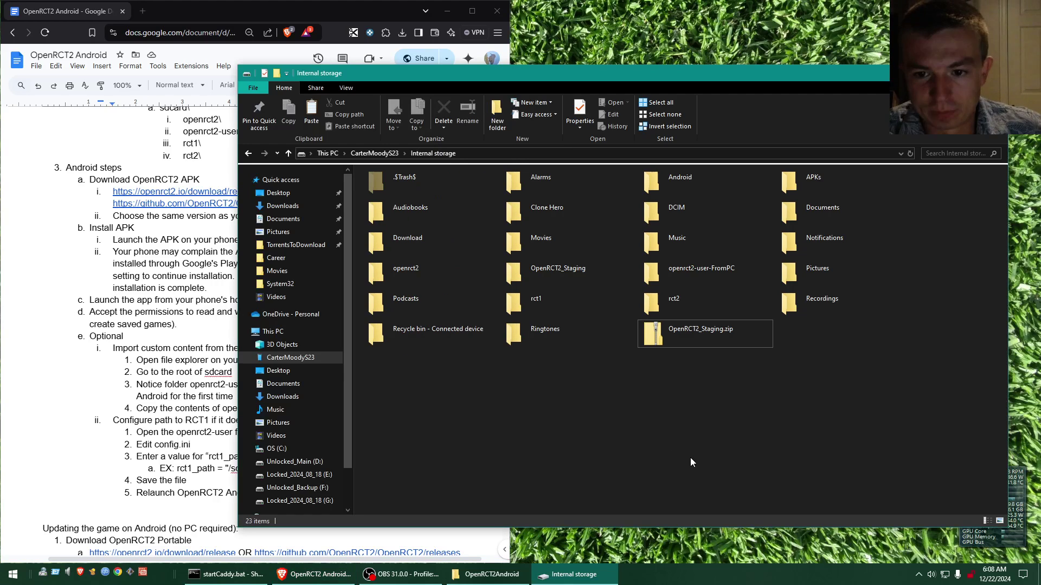
- Refresh the phone's Internal storage window until the new openrct2-user folder appears, then select it
{"action": "left_click", "coordinate": [691, 460]}
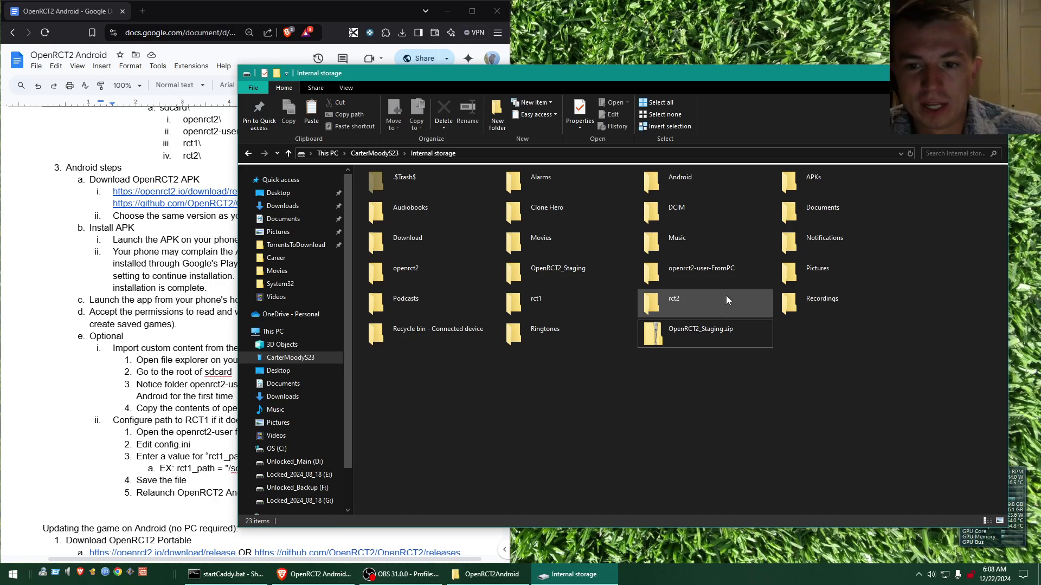
{"action": "left_click", "coordinate": [717, 272]}
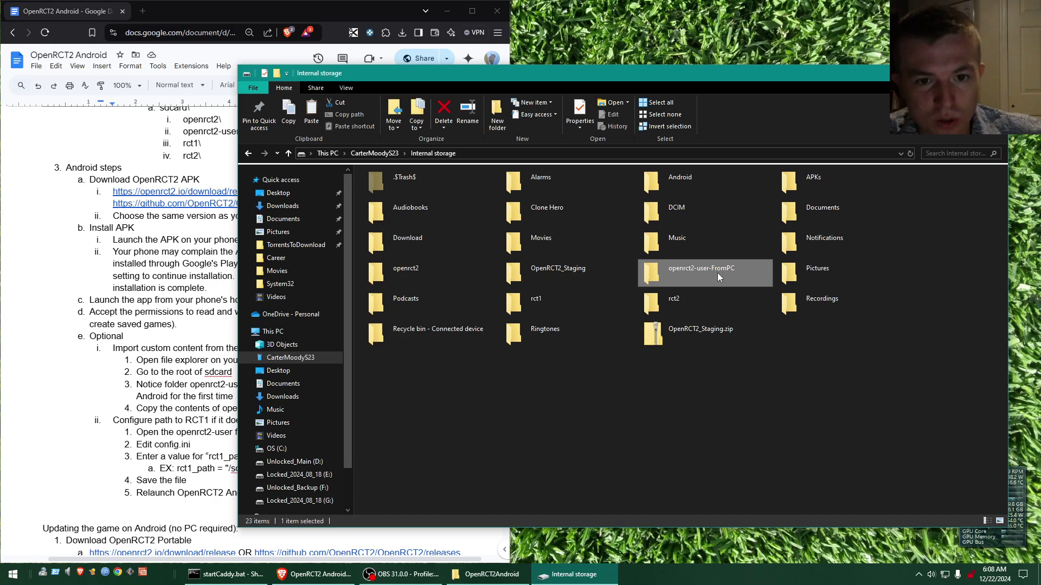
{"action": "left_click", "coordinate": [909, 154]}
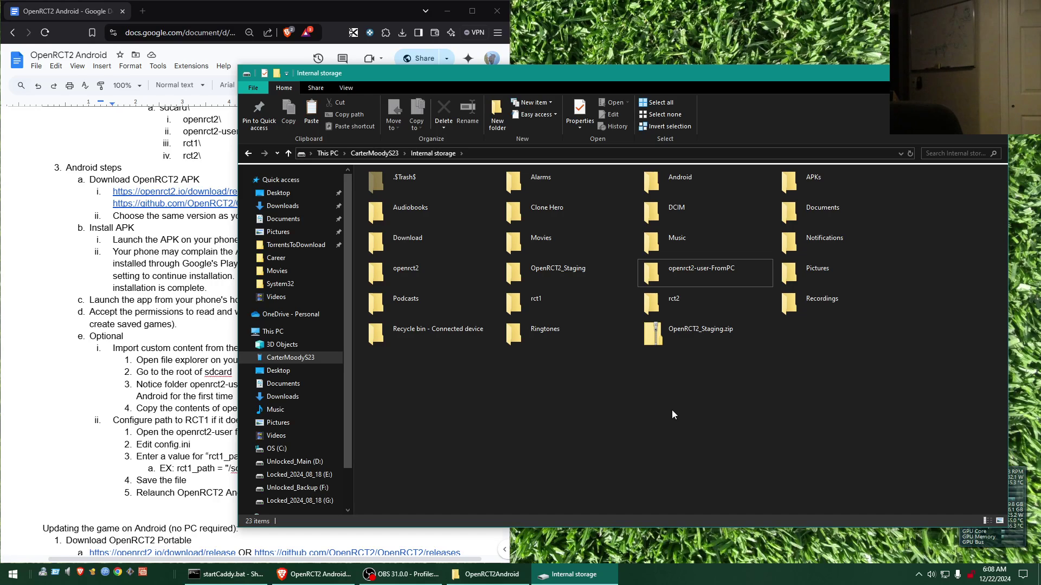
{"action": "left_click", "coordinate": [910, 153]}
{"action": "left_click", "coordinate": [731, 269]}
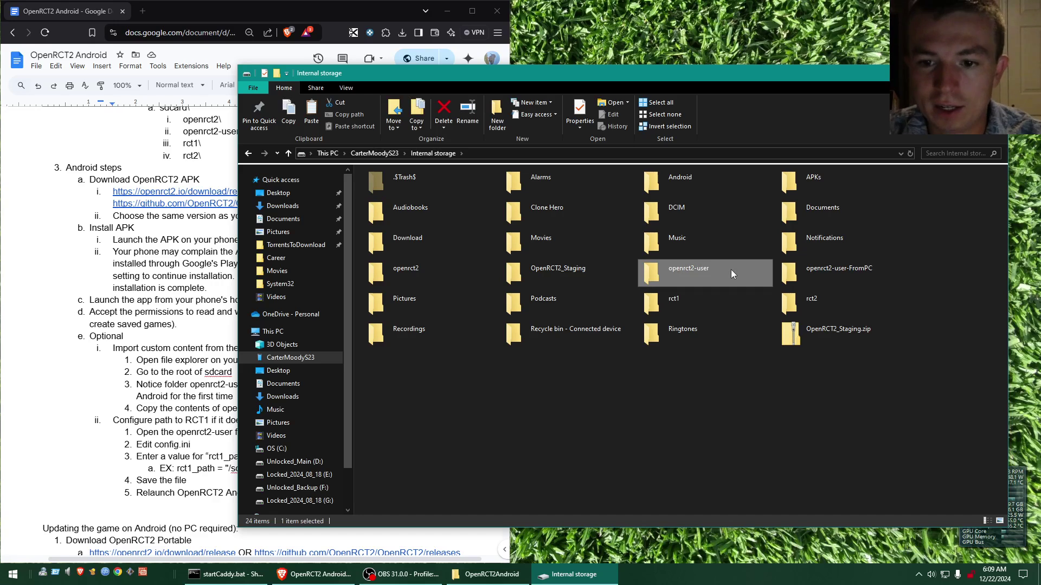
- Open openrct2-user on the phone, then inspect the four folders in openrct2-user-FromPC
{"action": "double_click", "coordinate": [696, 271]}
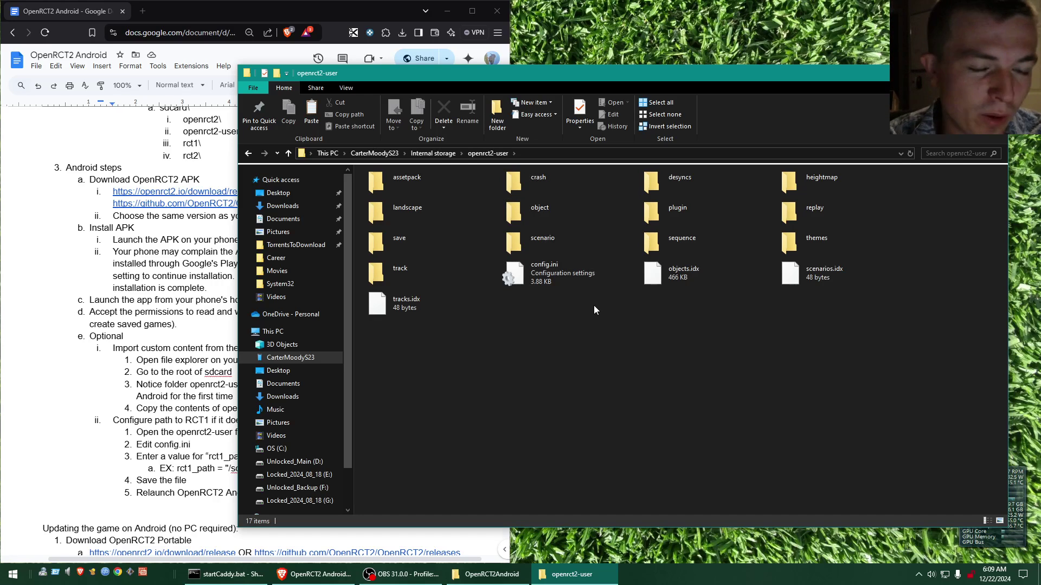
{"action": "left_click", "coordinate": [432, 154]}
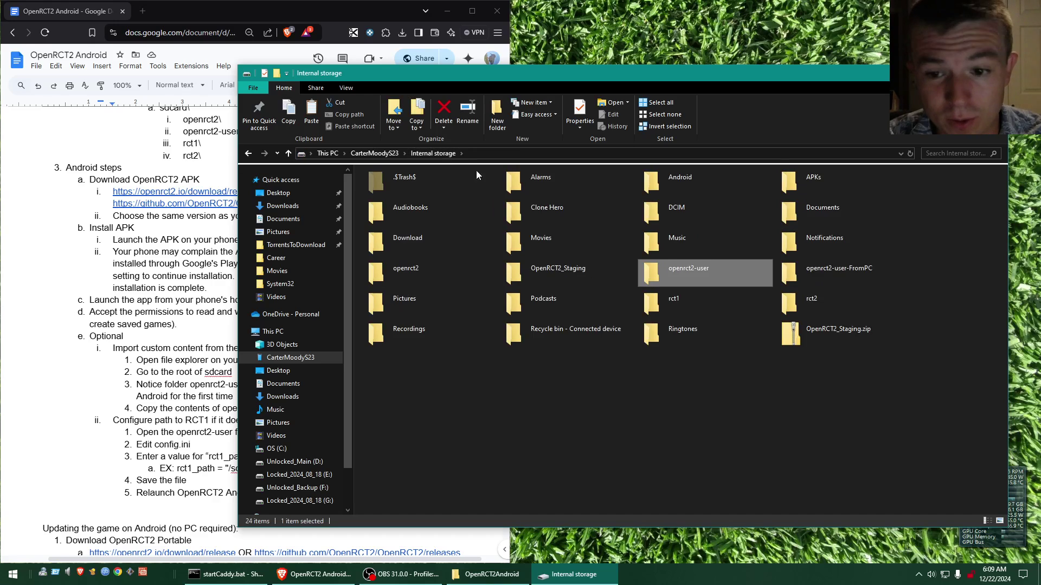
{"action": "double_click", "coordinate": [821, 271]}
{"action": "left_click_drag", "start_coordinate": [855, 214], "coordinate": [442, 177]}
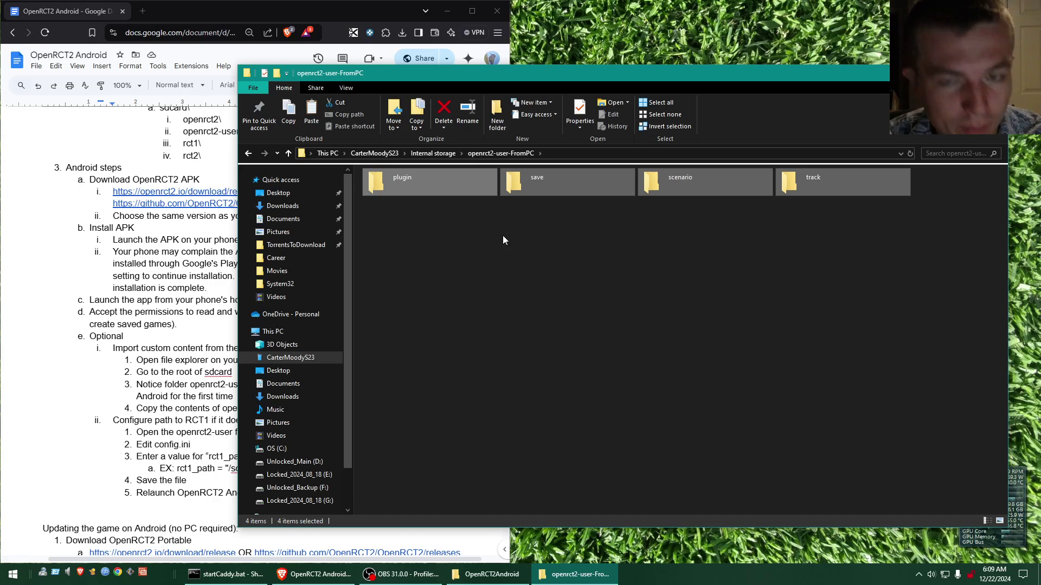
{"action": "left_click", "coordinate": [433, 154]}
{"action": "double_click", "coordinate": [689, 273]}
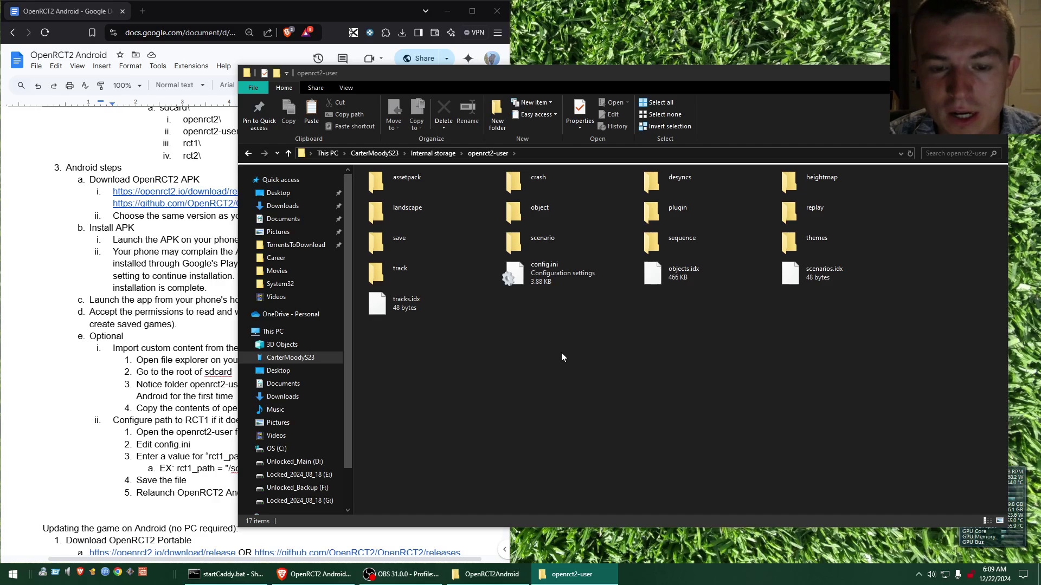
- Check openrct2-user's empty track folder, reselect FromPC's four folders, and paste into openrct2-user
{"action": "double_click", "coordinate": [434, 274]}
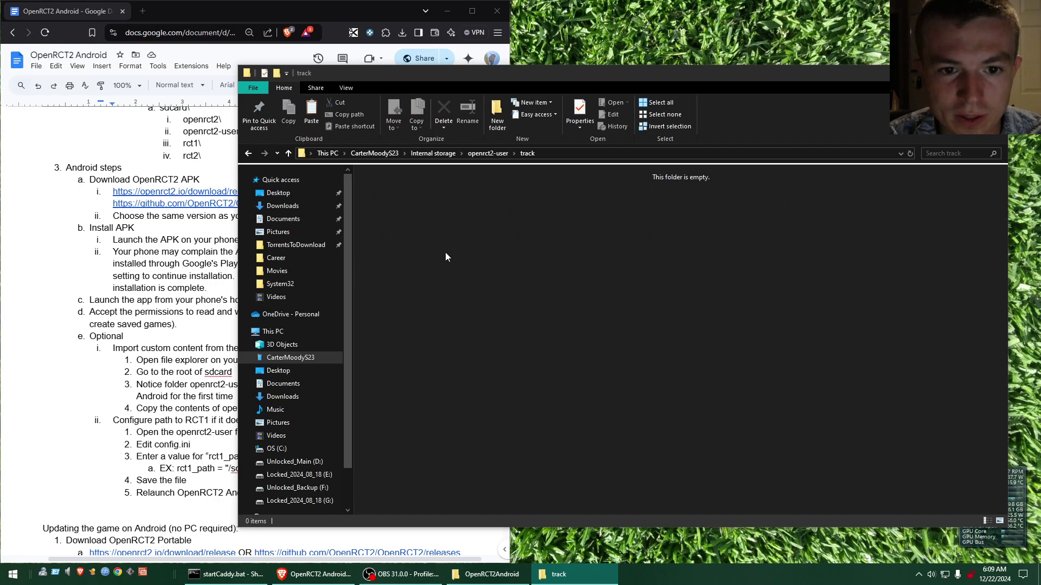
{"action": "left_click", "coordinate": [433, 154]}
{"action": "double_click", "coordinate": [876, 304]}
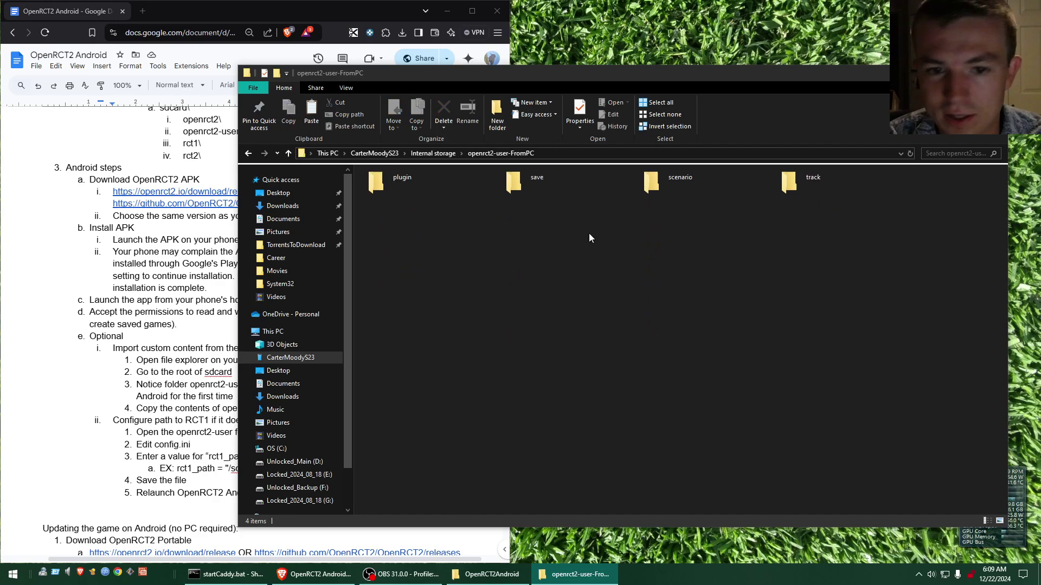
{"action": "left_click_drag", "start_coordinate": [910, 213], "coordinate": [433, 170]}
{"action": "left_click", "coordinate": [433, 153]}
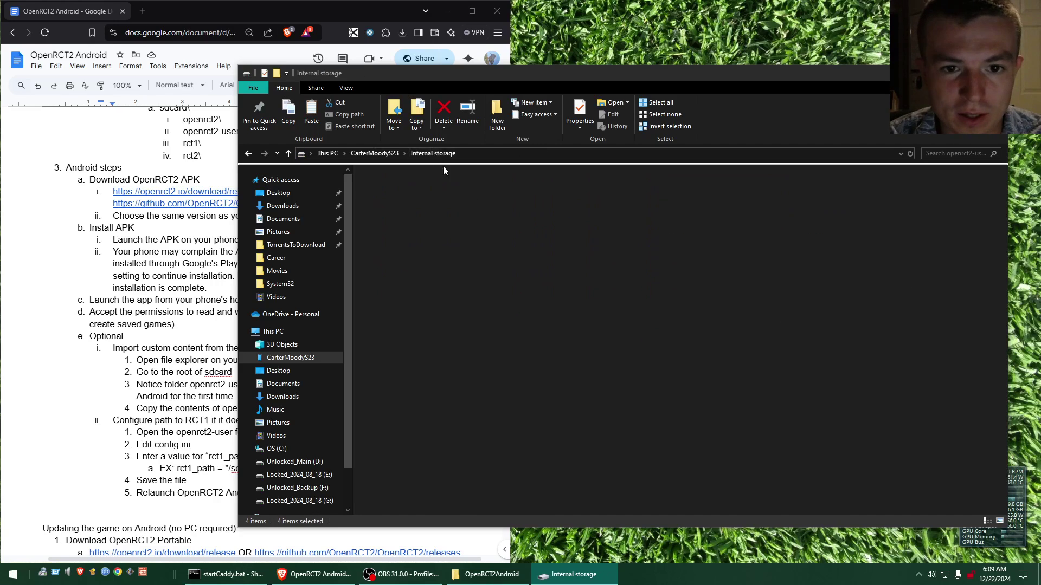
{"action": "double_click", "coordinate": [663, 277]}
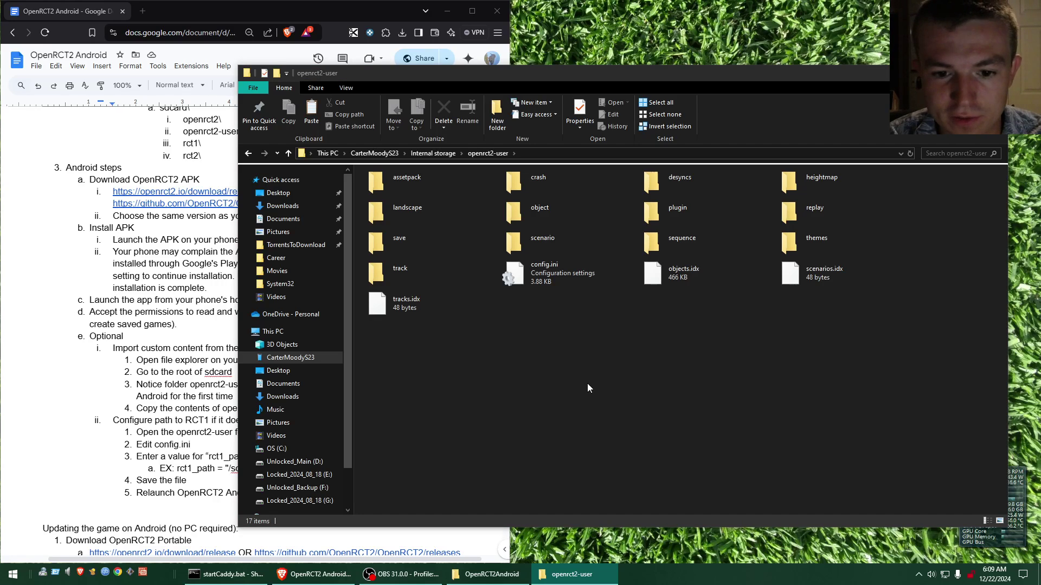
{"action": "right_click", "coordinate": [551, 348]}
{"action": "left_click", "coordinate": [590, 407]}
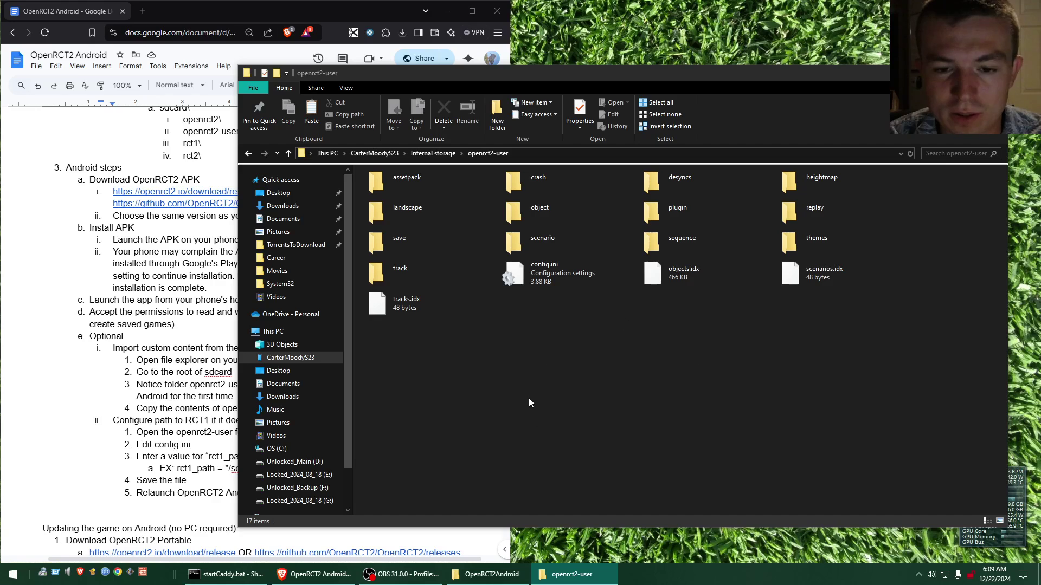
- Check the track folder again, then copy the four folders from openrct2-user-FromPC
{"action": "double_click", "coordinate": [409, 266]}
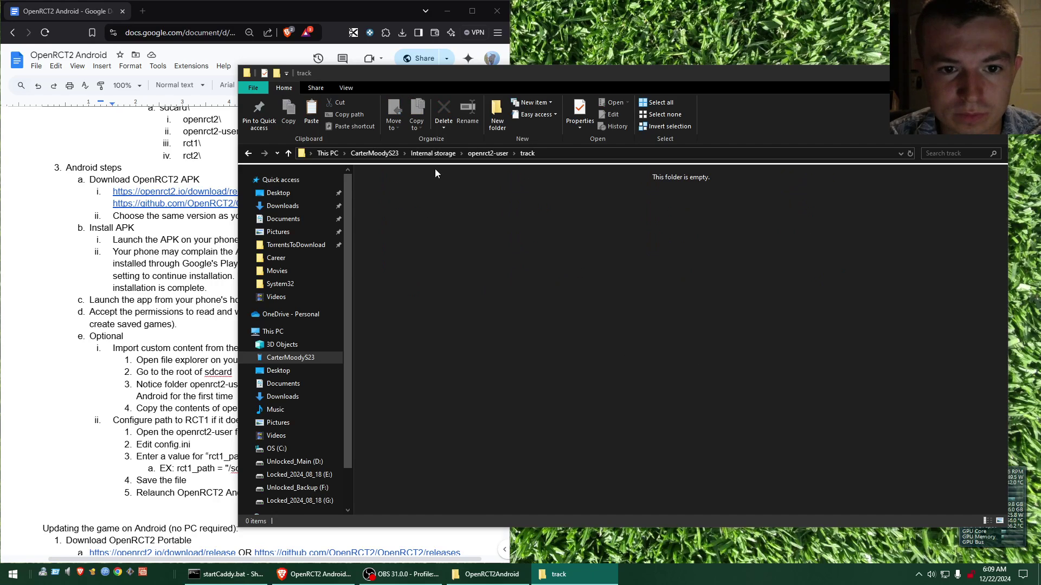
{"action": "left_click", "coordinate": [488, 153]}
{"action": "left_click", "coordinate": [432, 154]}
{"action": "double_click", "coordinate": [814, 271]}
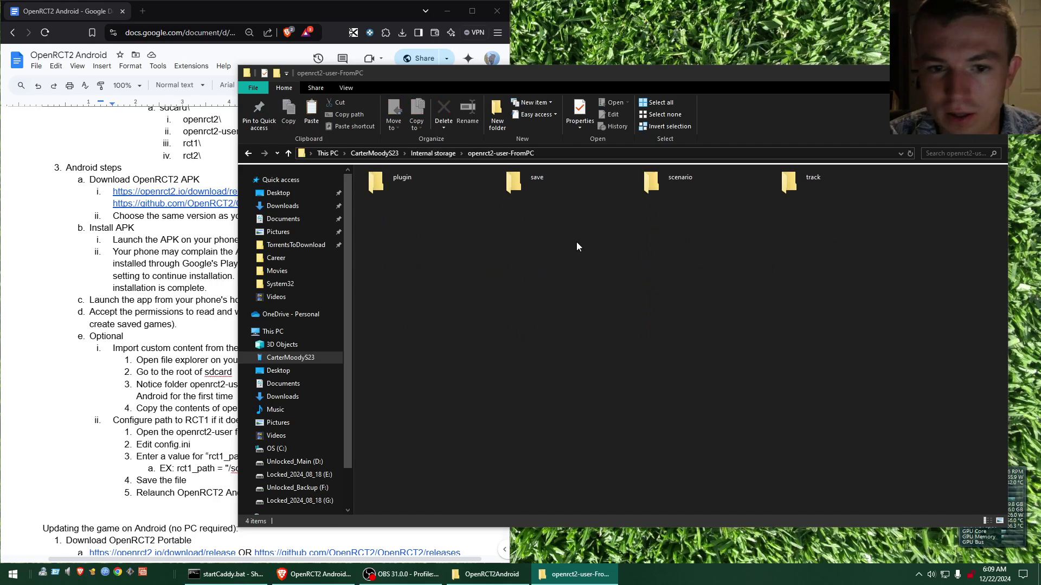
{"action": "left_click_drag", "start_coordinate": [834, 218], "coordinate": [416, 172]}
{"action": "right_click", "coordinate": [428, 176]}
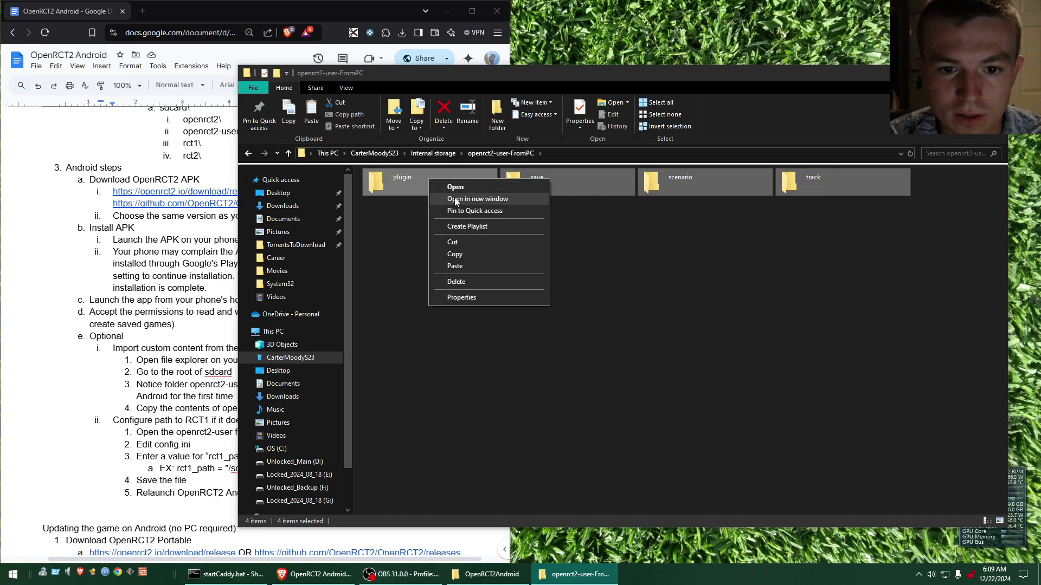
{"action": "left_click", "coordinate": [470, 243]}
- Paste the four copied folders into openrct2-user and check the track folder's contents
{"action": "left_click", "coordinate": [432, 154]}
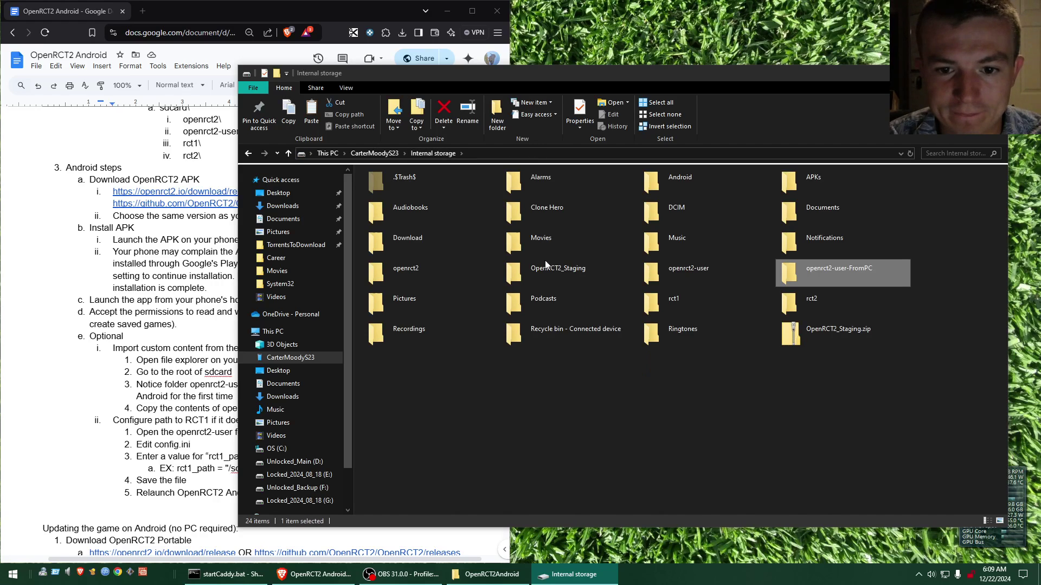
{"action": "double_click", "coordinate": [688, 273]}
{"action": "right_click", "coordinate": [510, 361]}
{"action": "left_click", "coordinate": [550, 420]}
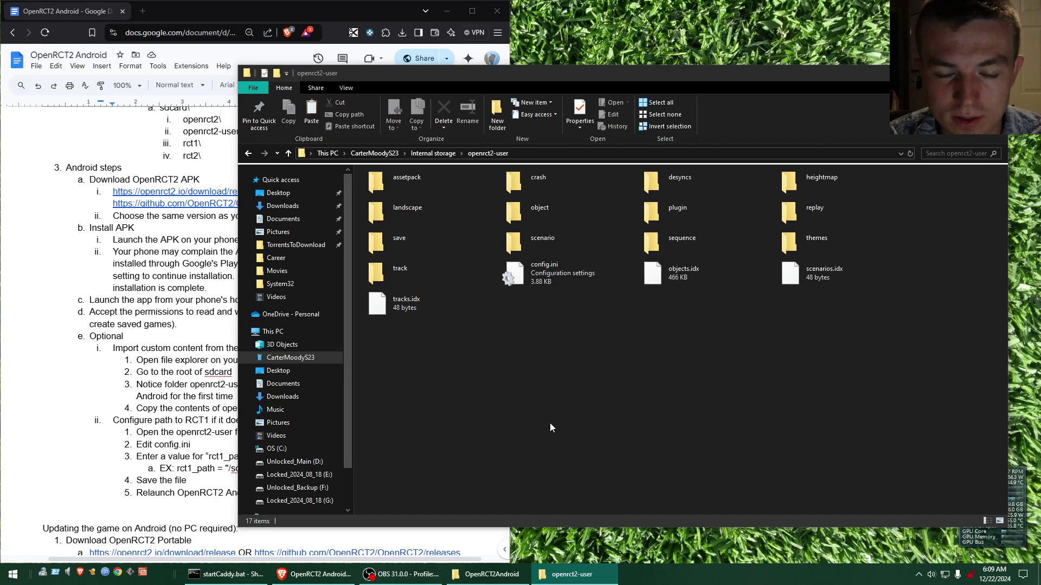
{"action": "double_click", "coordinate": [453, 268]}
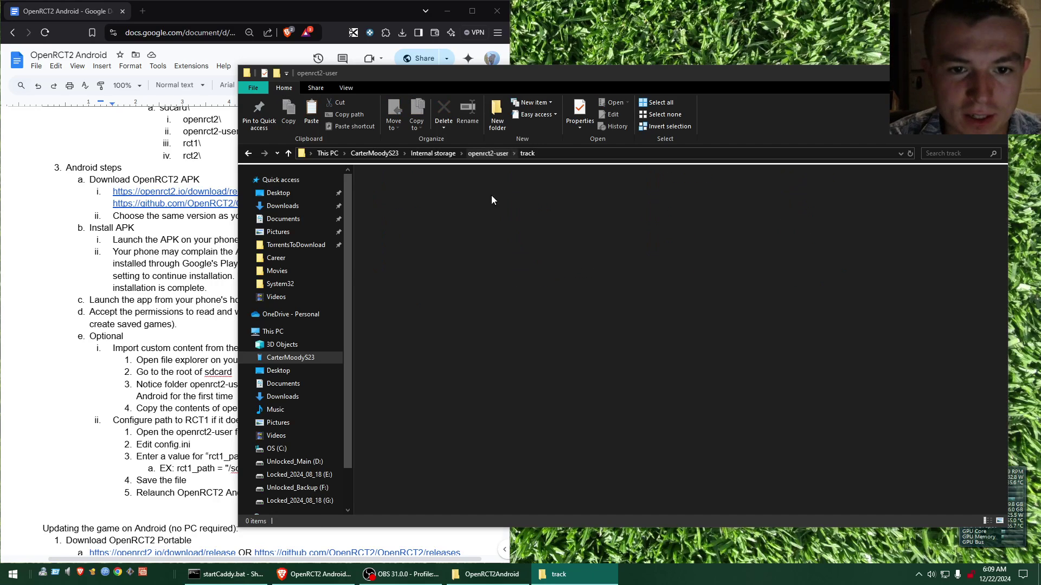
{"action": "key", "text": "alt+Left"}
- Open openrct2-user's scenario folder in a second window, and openrct2-user-FromPC\scenario in the other
{"action": "double_click", "coordinate": [584, 239]}
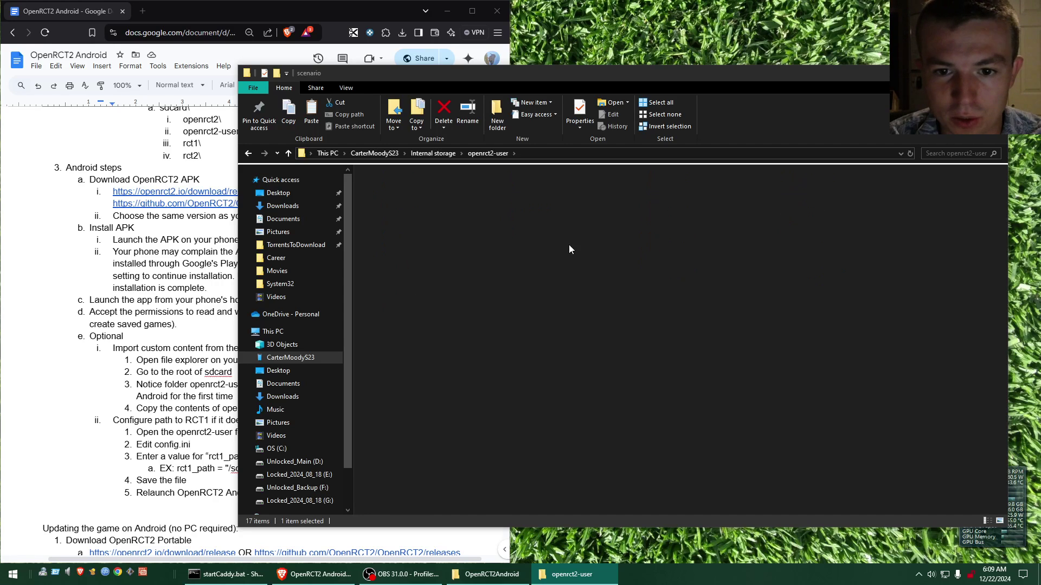
{"action": "key", "text": "ctrl+n"}
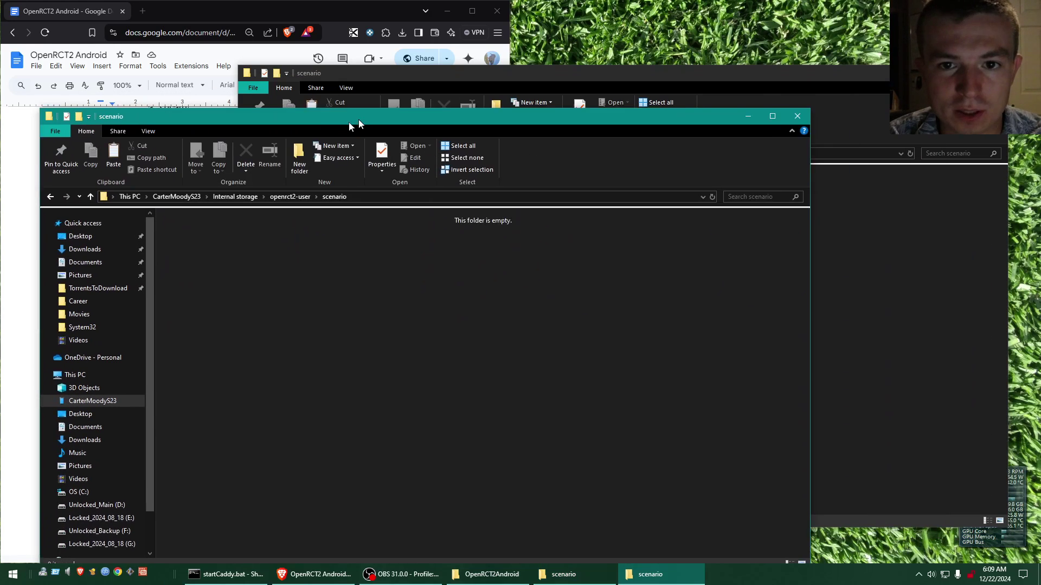
{"action": "left_click_drag", "start_coordinate": [352, 125], "coordinate": [289, 147]}
{"action": "left_click", "coordinate": [472, 80]}
{"action": "left_click", "coordinate": [487, 154]}
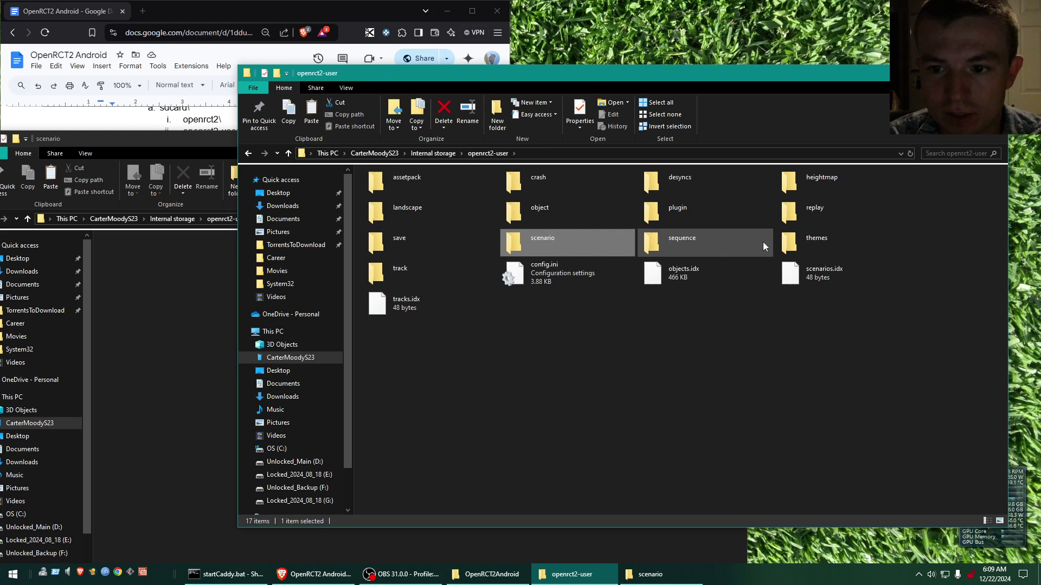
{"action": "left_click", "coordinate": [433, 153]}
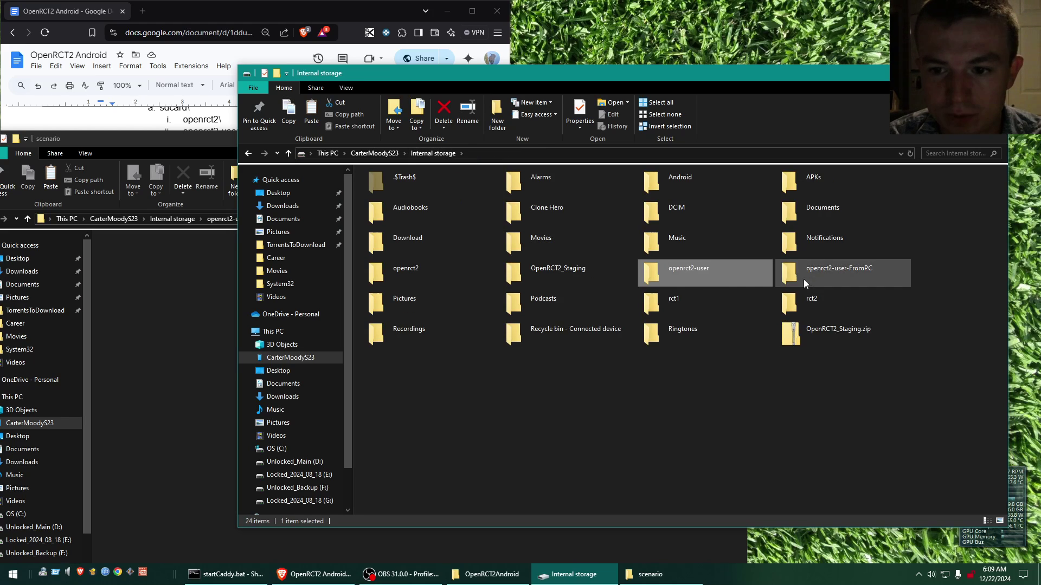
{"action": "double_click", "coordinate": [804, 279]}
{"action": "double_click", "coordinate": [669, 179]}
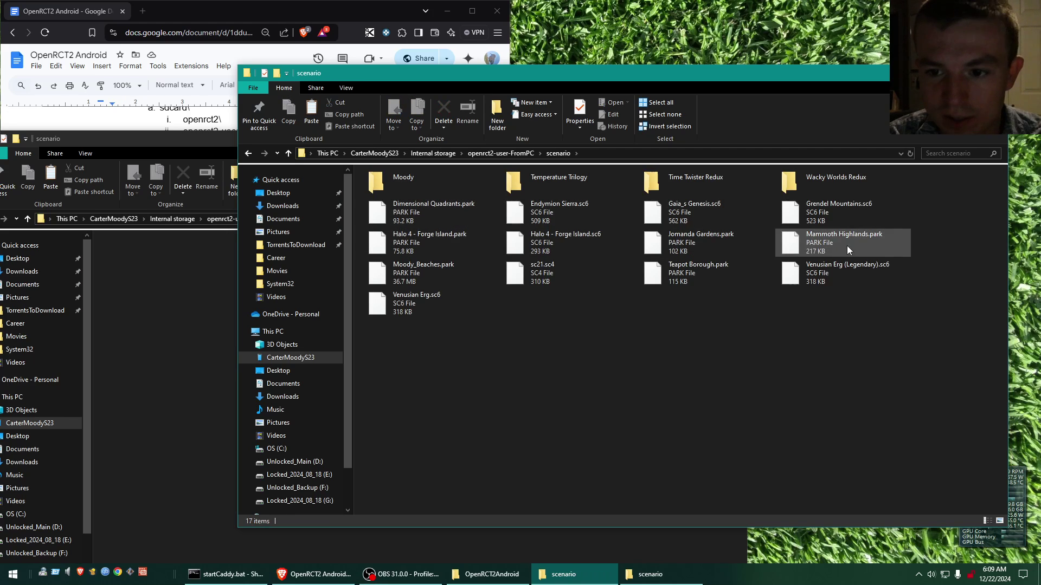
- Paste Moody_Beaches.park into the empty openrct2-user scenario folder
{"action": "left_click", "coordinate": [447, 274]}
{"action": "left_click", "coordinate": [191, 330]}
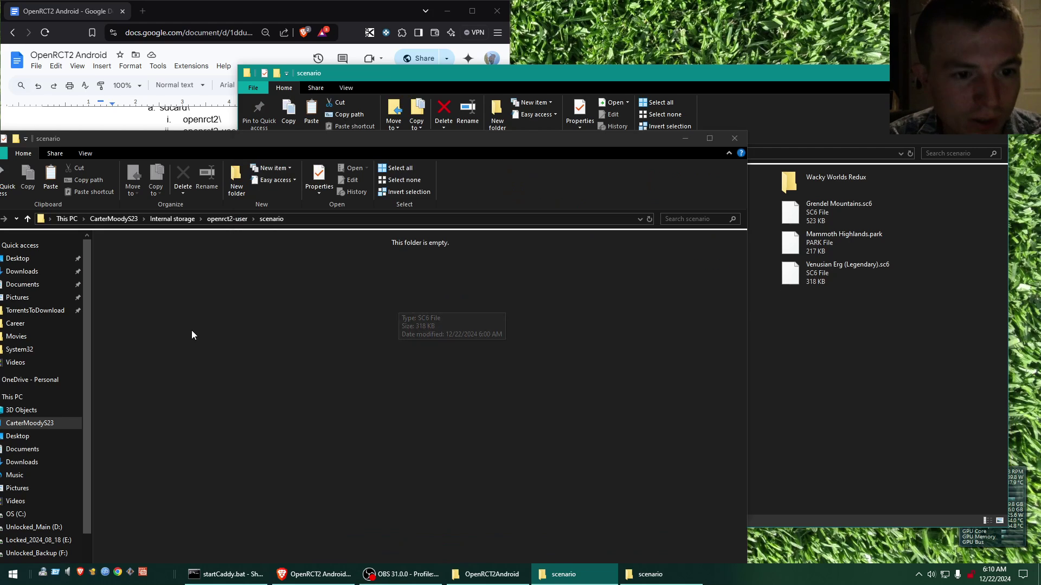
{"action": "key", "text": "ctrl+v"}
{"action": "left_click_drag", "start_coordinate": [372, 140], "coordinate": [586, 124]}
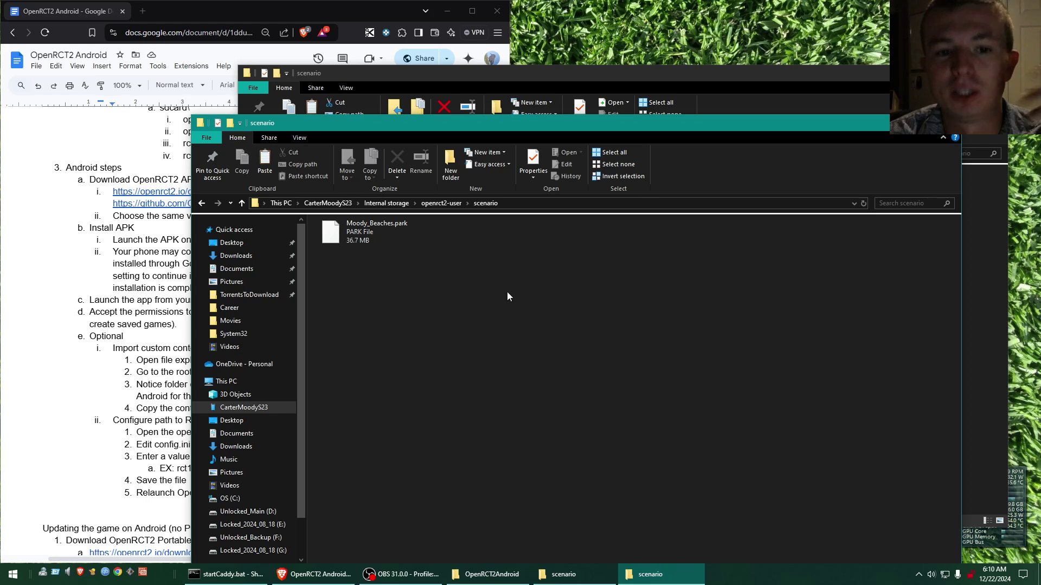
- Bring the Google Docs guide forward and scroll to its 'Updating the game on Android (no PC required)' steps
{"action": "left_click", "coordinate": [337, 12]}
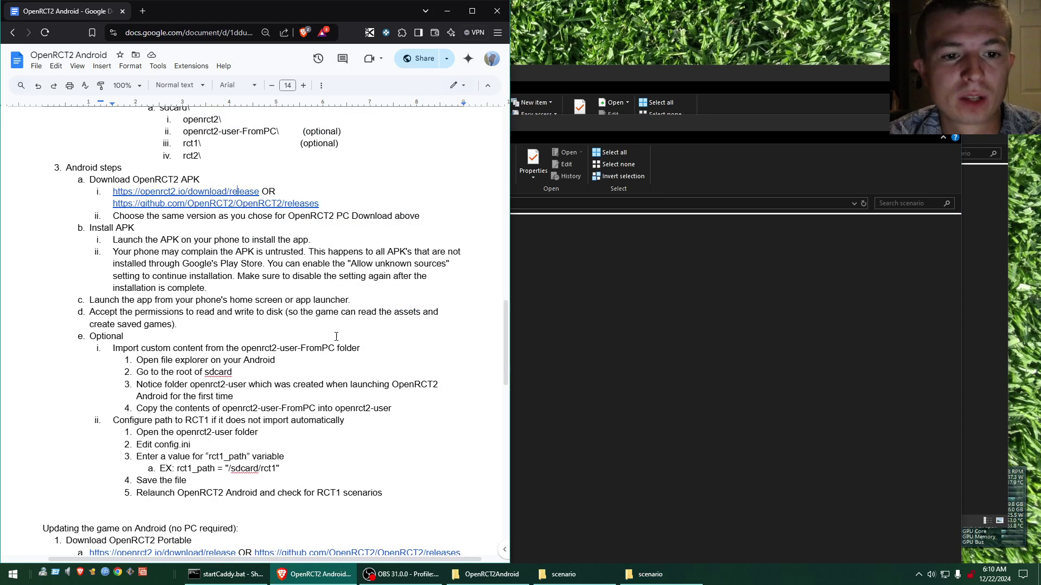
{"action": "scroll", "coordinate": [336, 337], "scroll_direction": "down", "scroll_amount": 7}
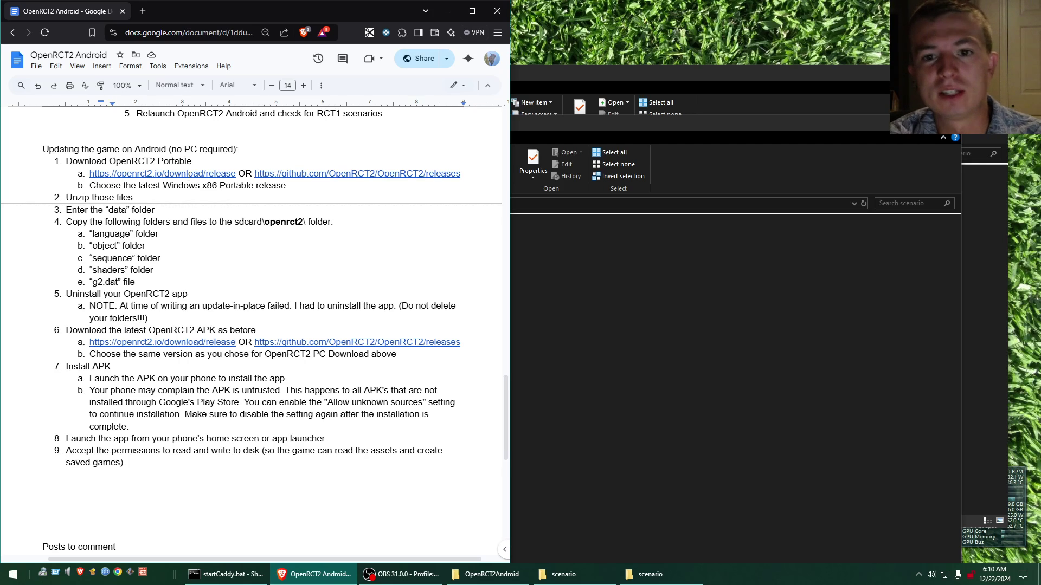
- In the OpenRCT2Android window, open OpenRCT2_Staging and then its openrct2 folder
{"action": "left_click", "coordinate": [575, 69]}
{"action": "left_click", "coordinate": [715, 159]}
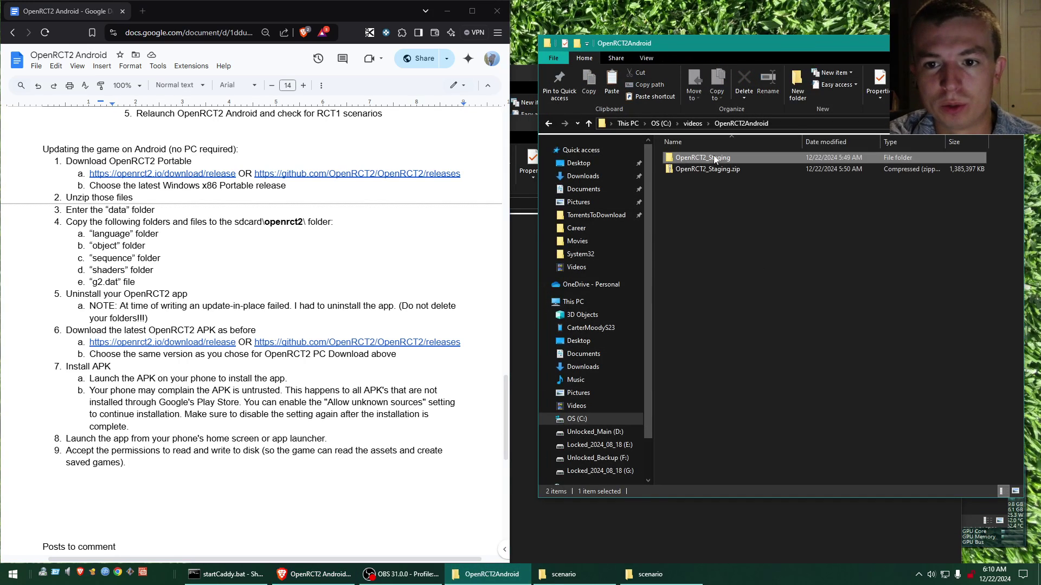
{"action": "double_click", "coordinate": [715, 158]}
{"action": "left_click_drag", "start_coordinate": [719, 45], "coordinate": [632, 62]}
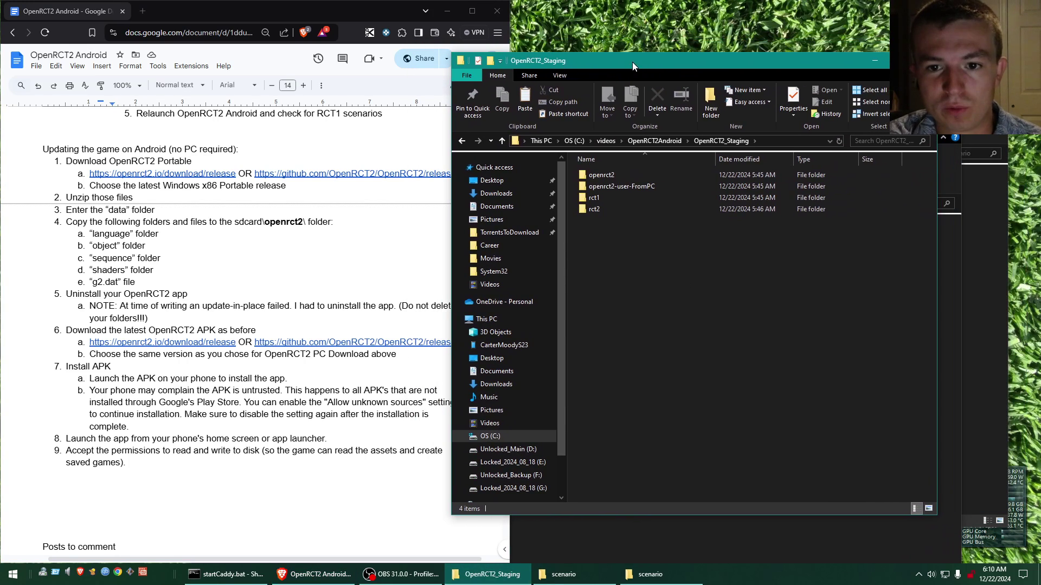
{"action": "double_click", "coordinate": [622, 174]}
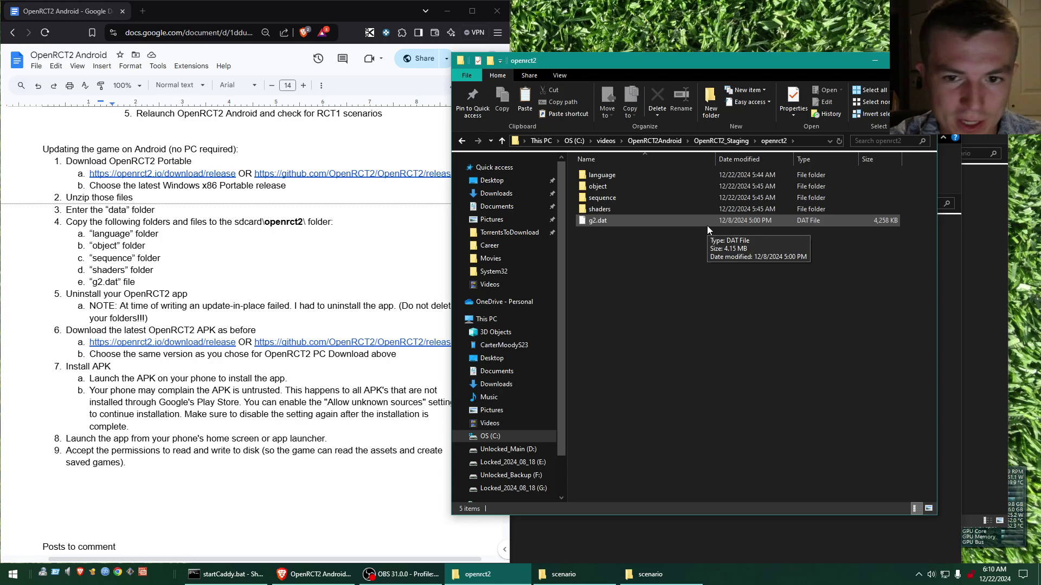
- Highlight language, object, sequence, shaders and g2.dat, then bring OBS Studio forward and reposition it
{"action": "left_click_drag", "start_coordinate": [676, 248], "coordinate": [594, 167]}
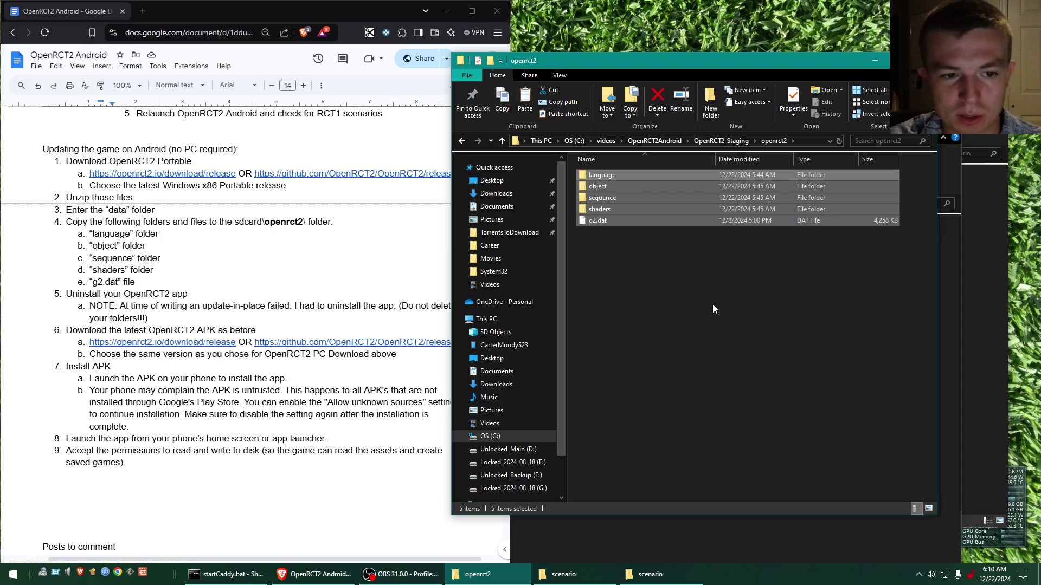
{"action": "left_click", "coordinate": [678, 261]}
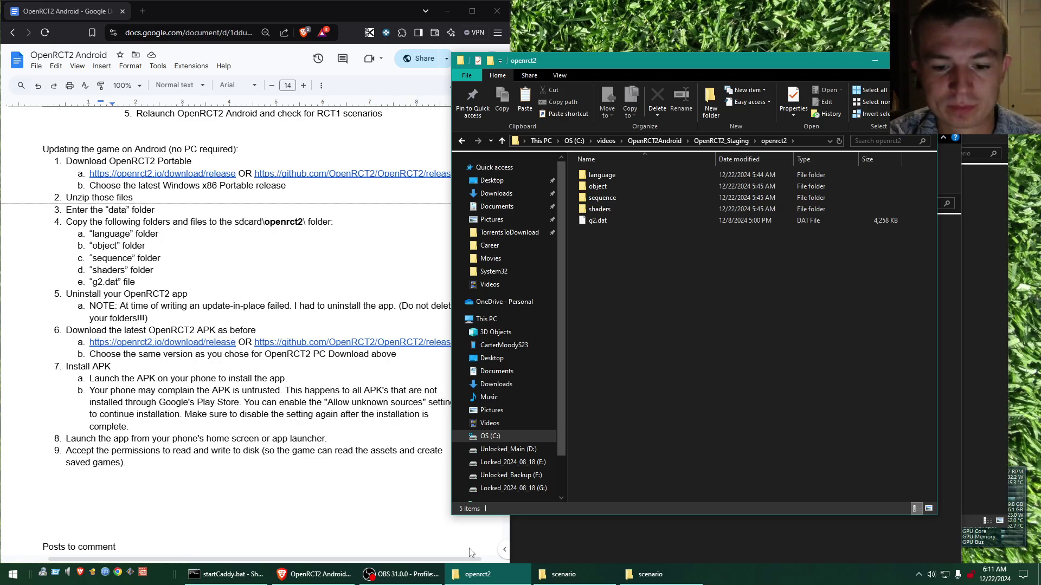
{"action": "left_click", "coordinate": [401, 574]}
{"action": "left_click_drag", "start_coordinate": [718, 141], "coordinate": [697, 68]}
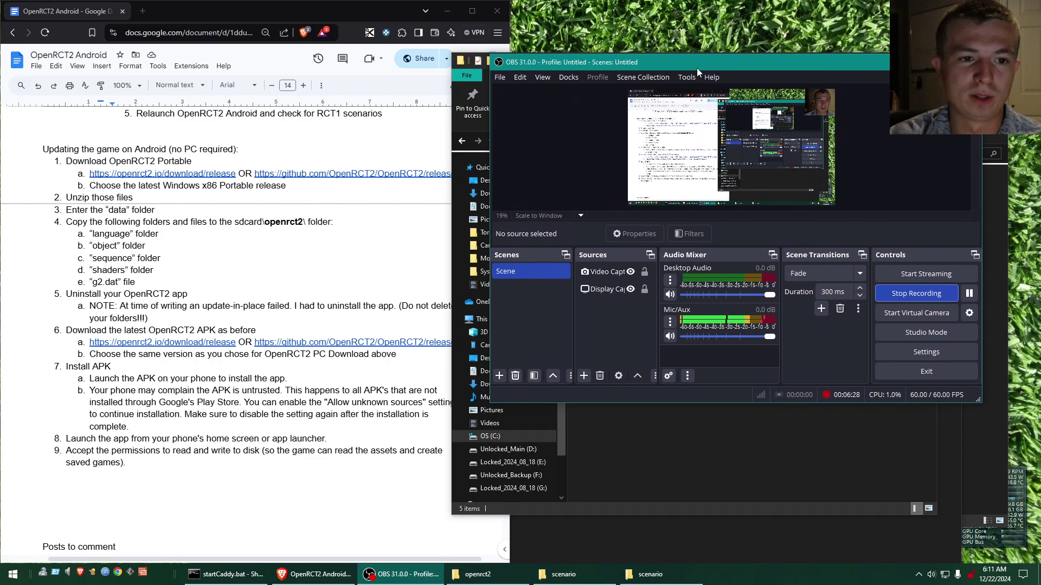